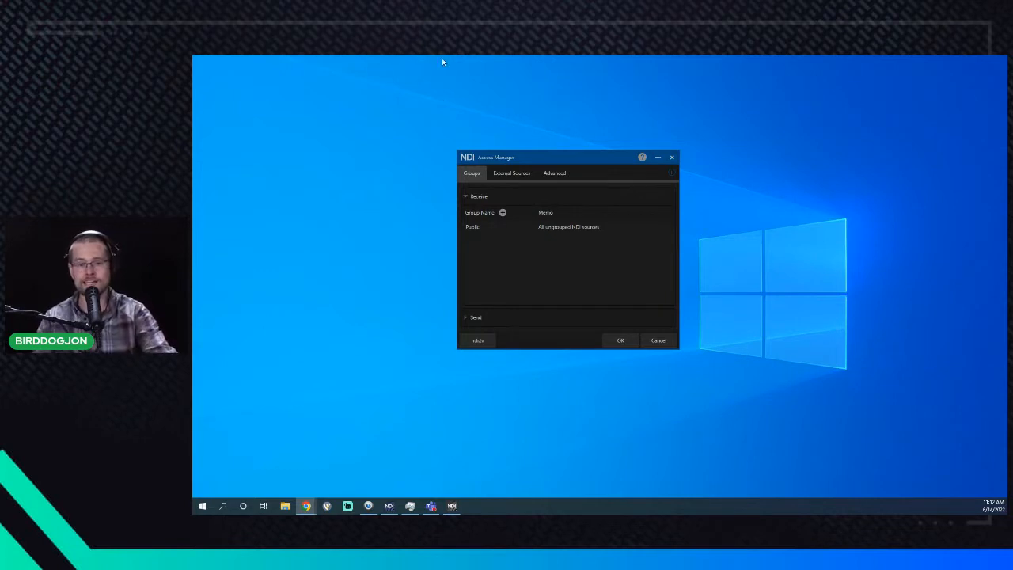
# - Show Access Manager's External Sources list, which currently has no entries
pyautogui.click(511, 173)
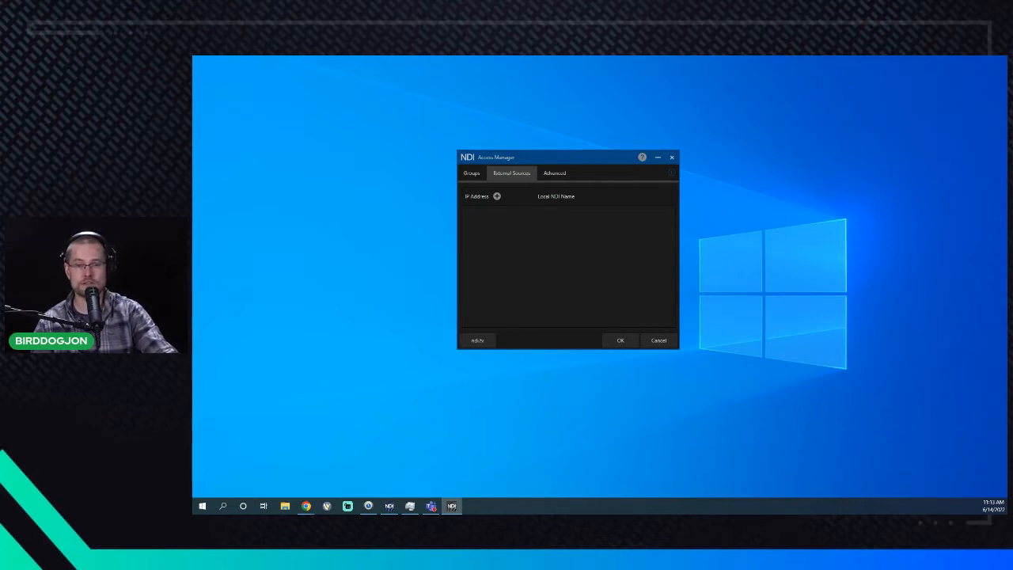
pyautogui.hotkey('alt', 'Tab')
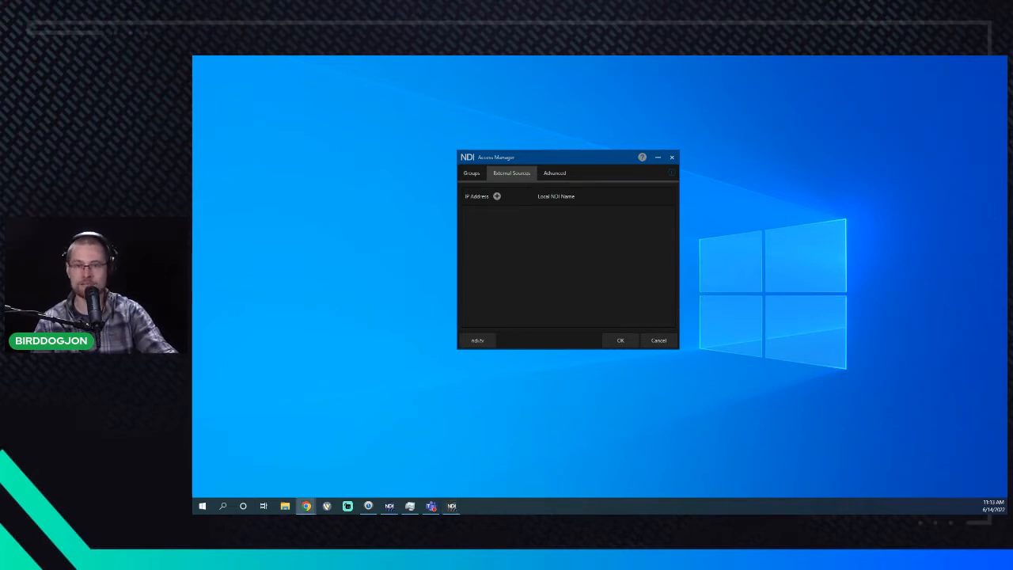
# - Add an NDI-type external source at 192.168.20.15 with local name birddog-38928
pyautogui.click(497, 196)
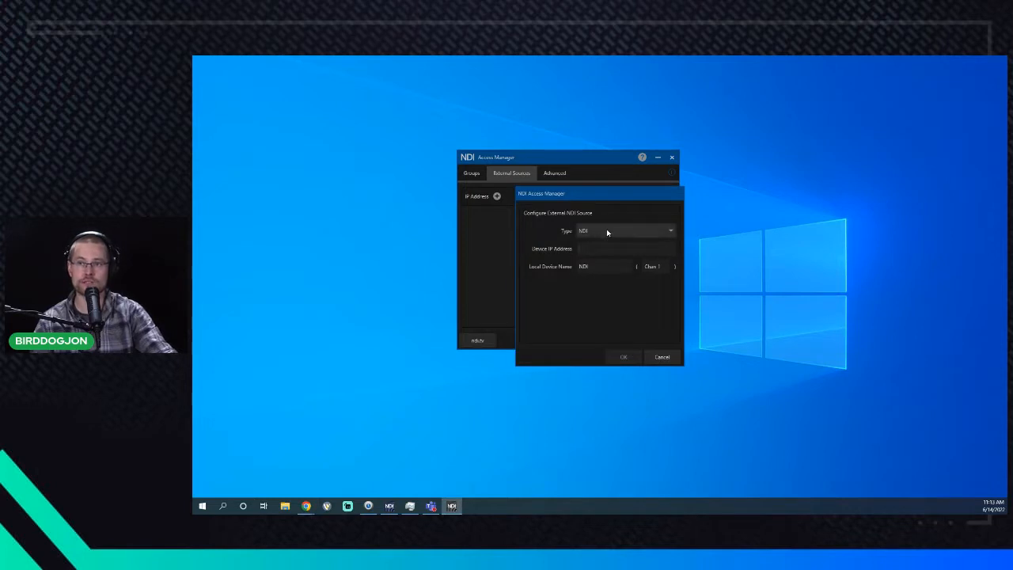
pyautogui.click(606, 230)
pyautogui.click(613, 242)
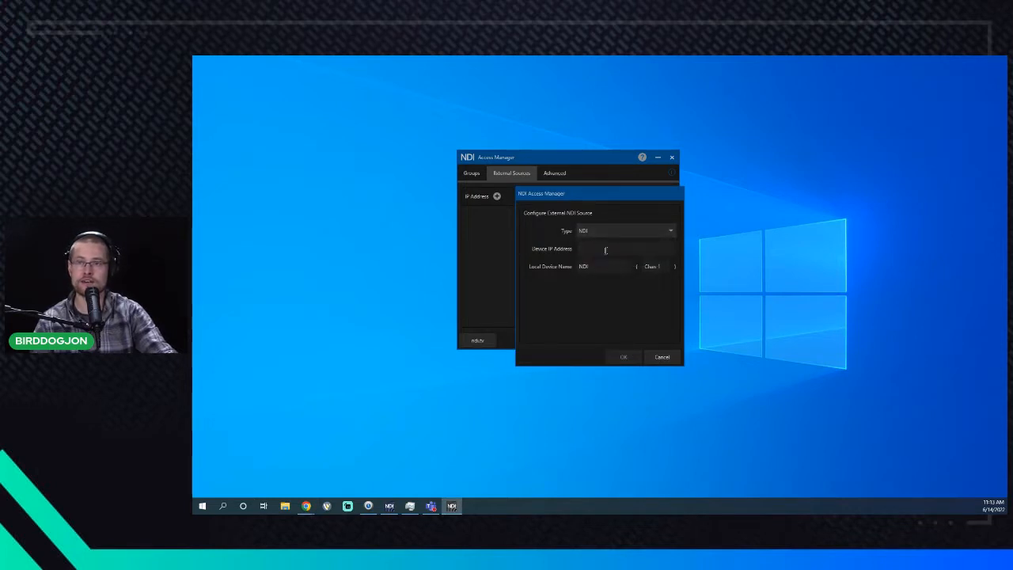
pyautogui.write('192.168.20.15')
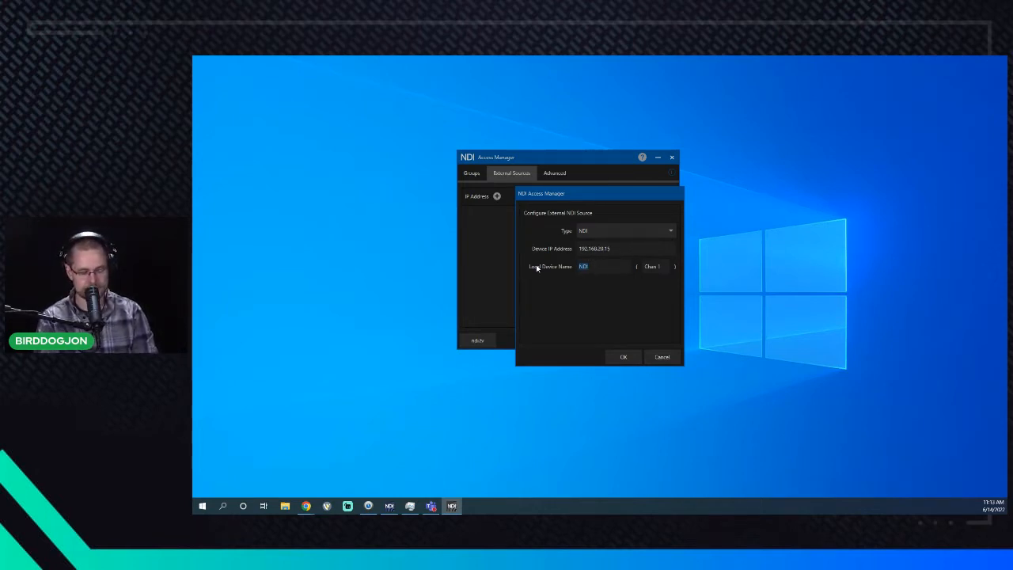
pyautogui.write('birddog-')
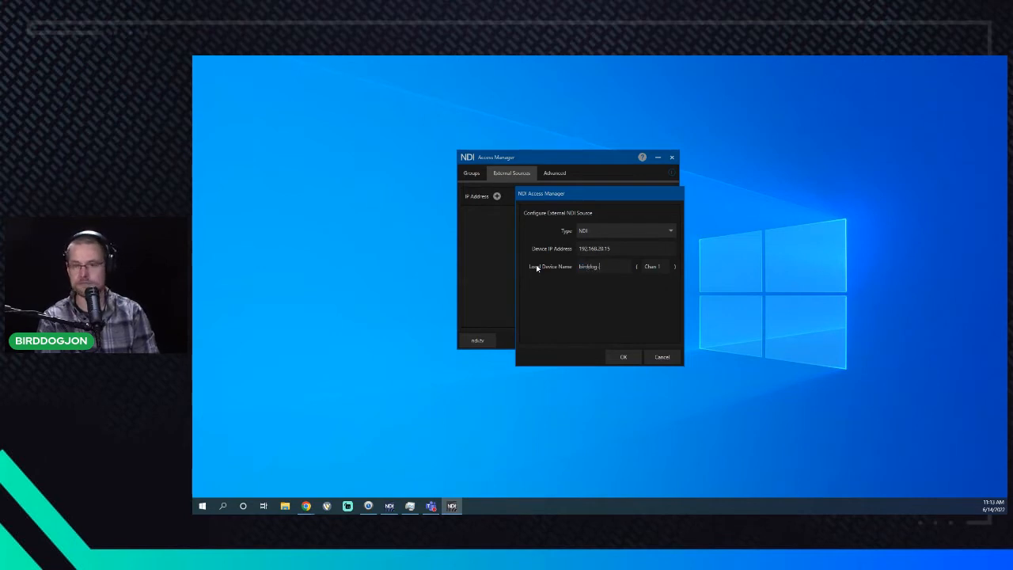
pyautogui.write('3892834')
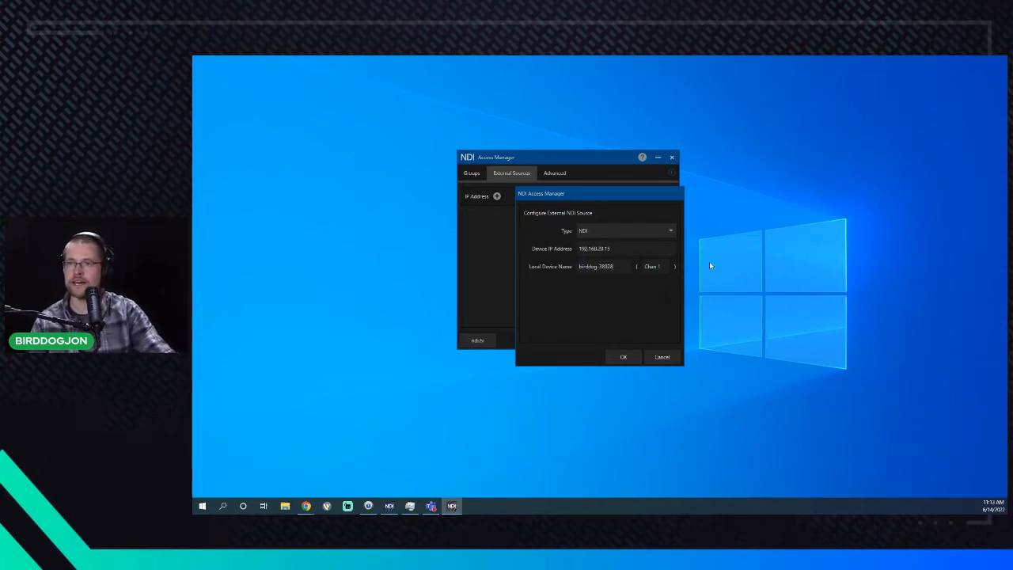
pyautogui.click(624, 357)
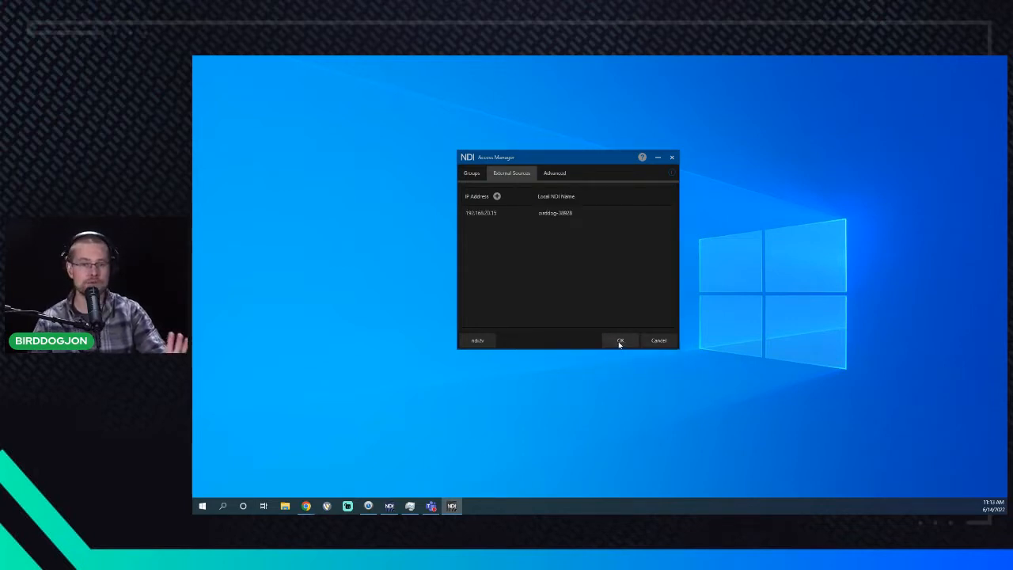
# - Save the Access Manager settings and launch Studio Monitor snapped to the left half
pyautogui.click(620, 341)
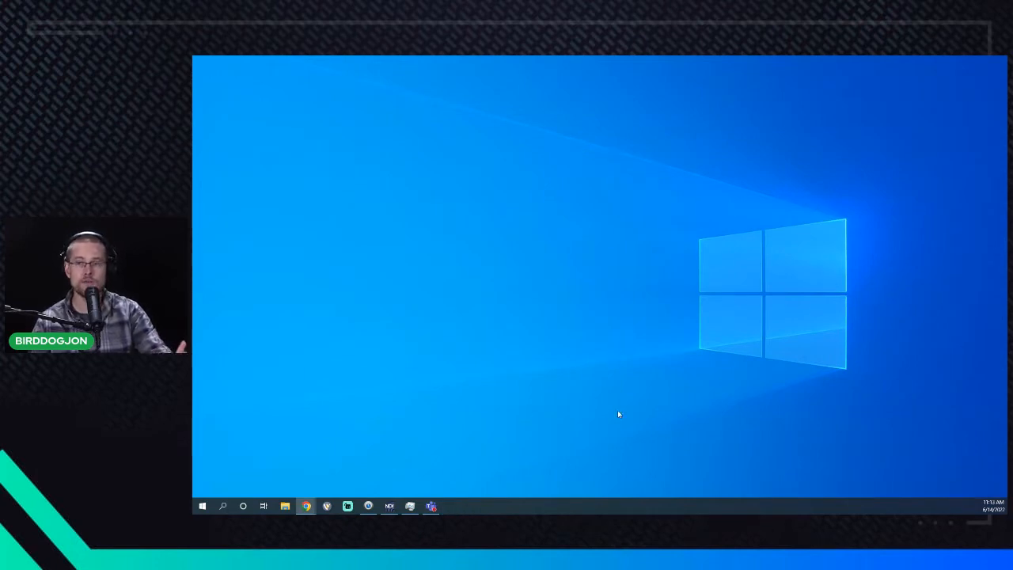
pyautogui.click(390, 506)
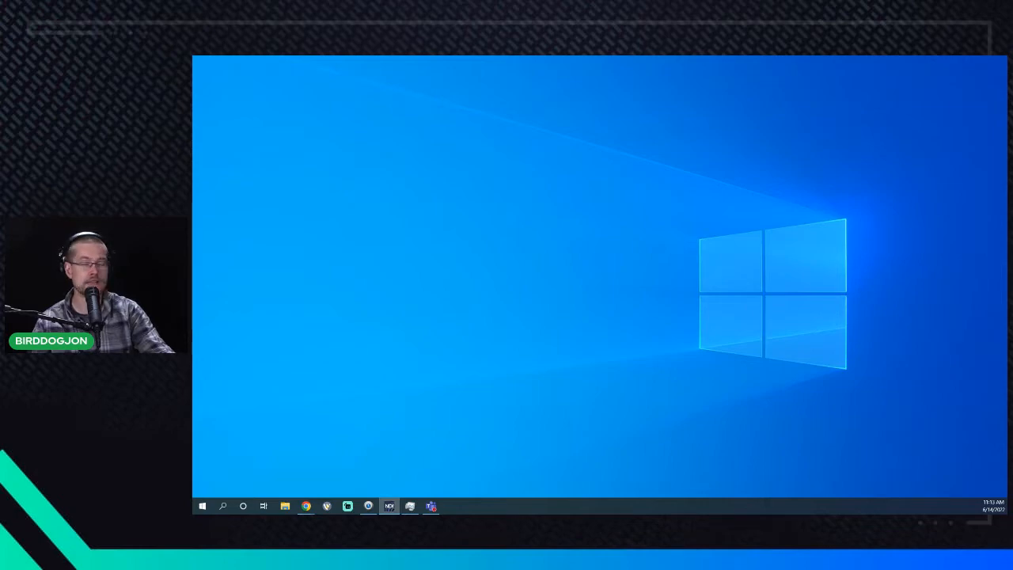
pyautogui.moveTo(566, 189); pyautogui.dragTo(194, 103)
pyautogui.click(419, 199)
# - Check Studio Monitor's list of available NDI sources, then place Access Manager on the right
pyautogui.rightClick(385, 168)
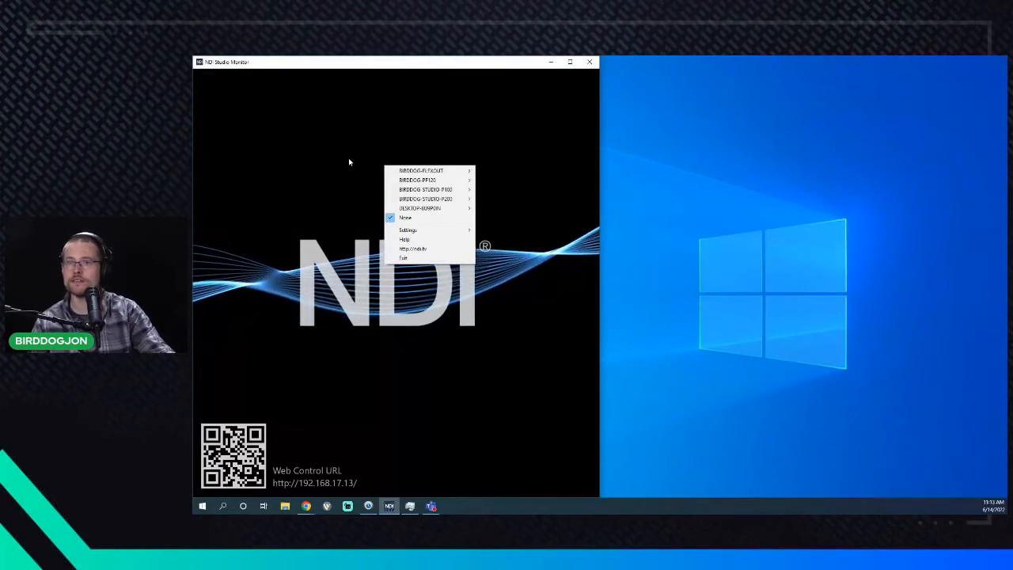
pyautogui.rightClick(345, 173)
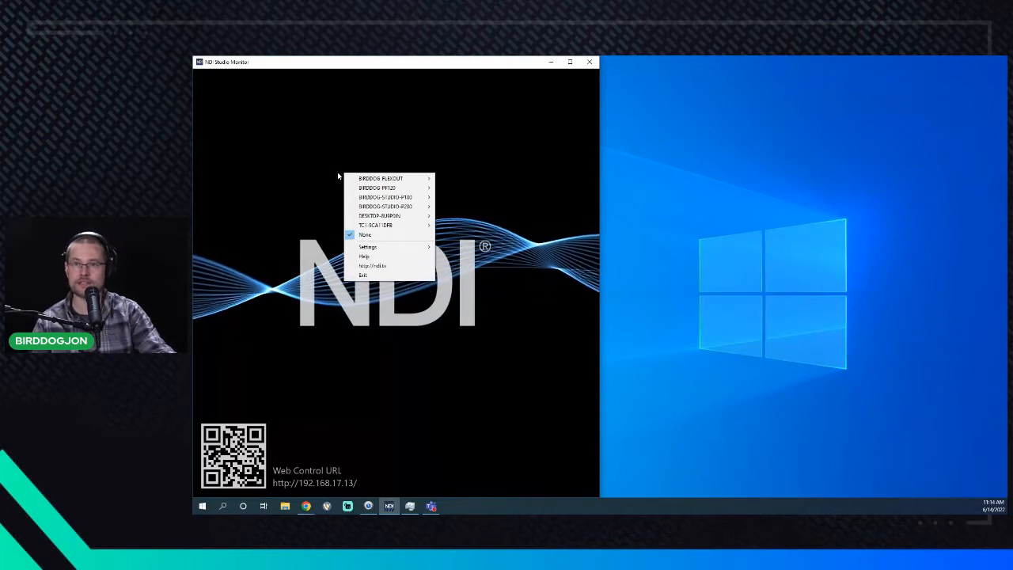
pyautogui.click(405, 144)
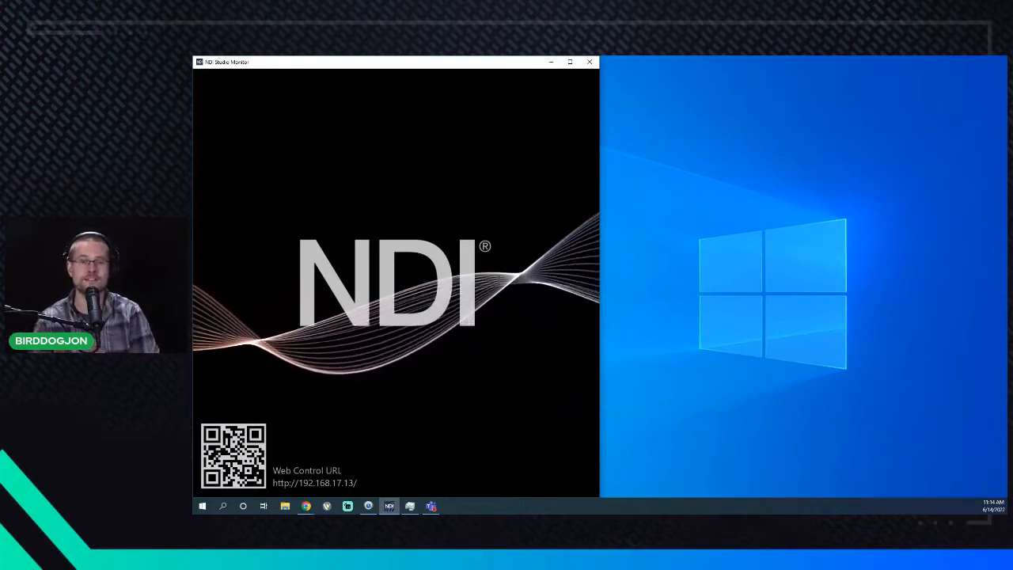
pyautogui.moveTo(476, 266)
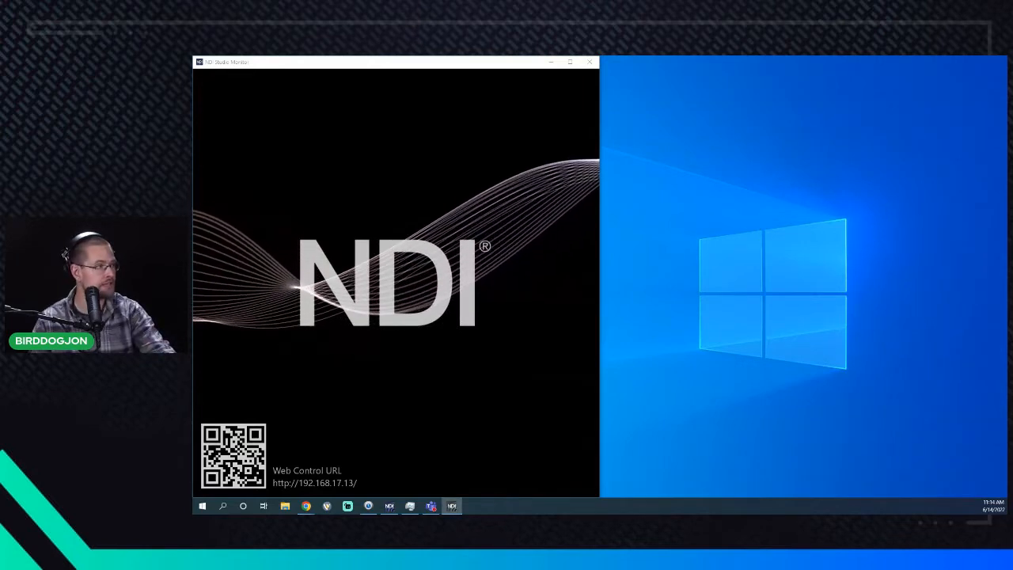
pyautogui.moveTo(816, 144); pyautogui.dragTo(700, 194)
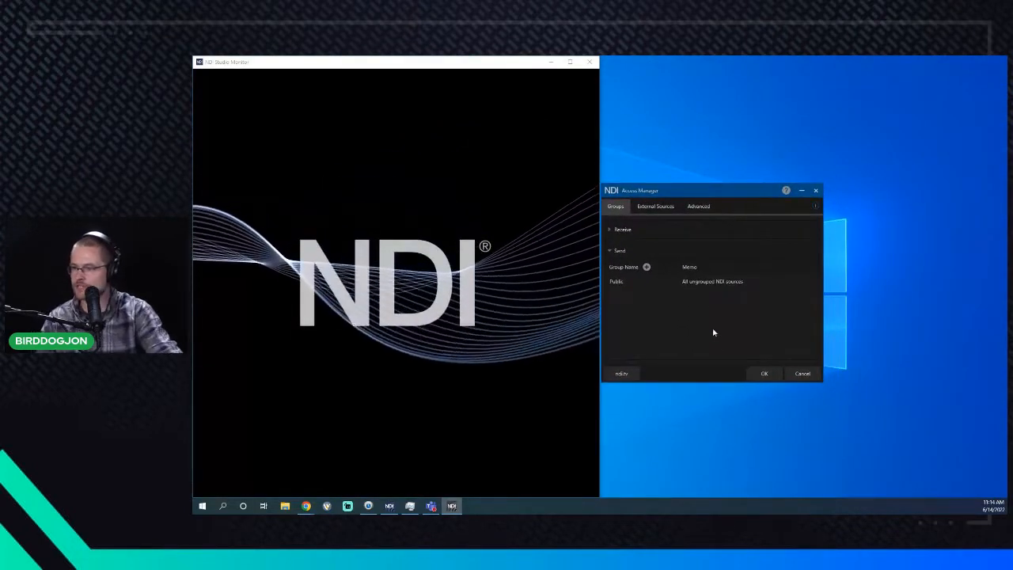
# - Remove the 192.168.20.15 external source and go back to the Groups view
pyautogui.click(656, 208)
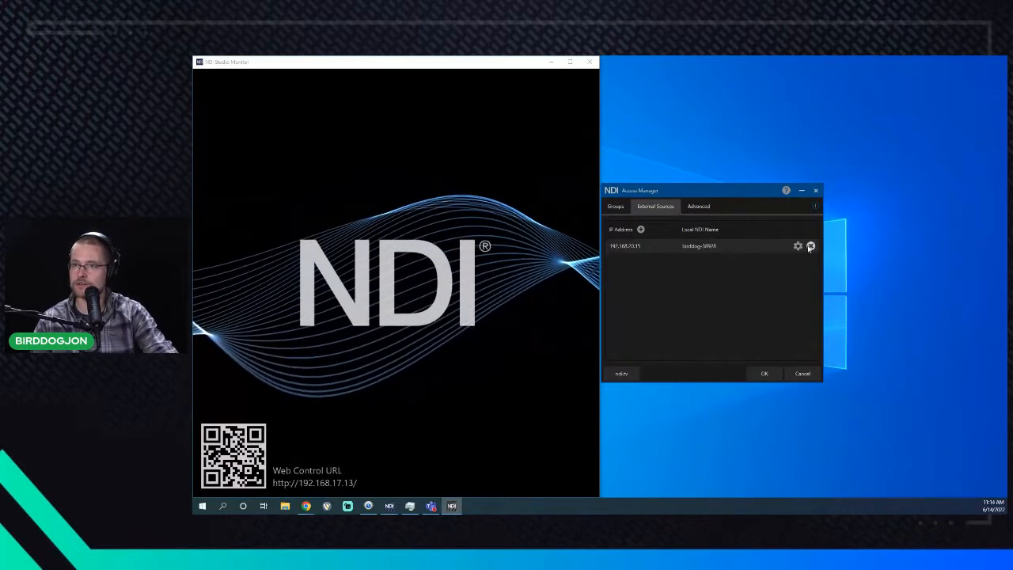
pyautogui.click(797, 246)
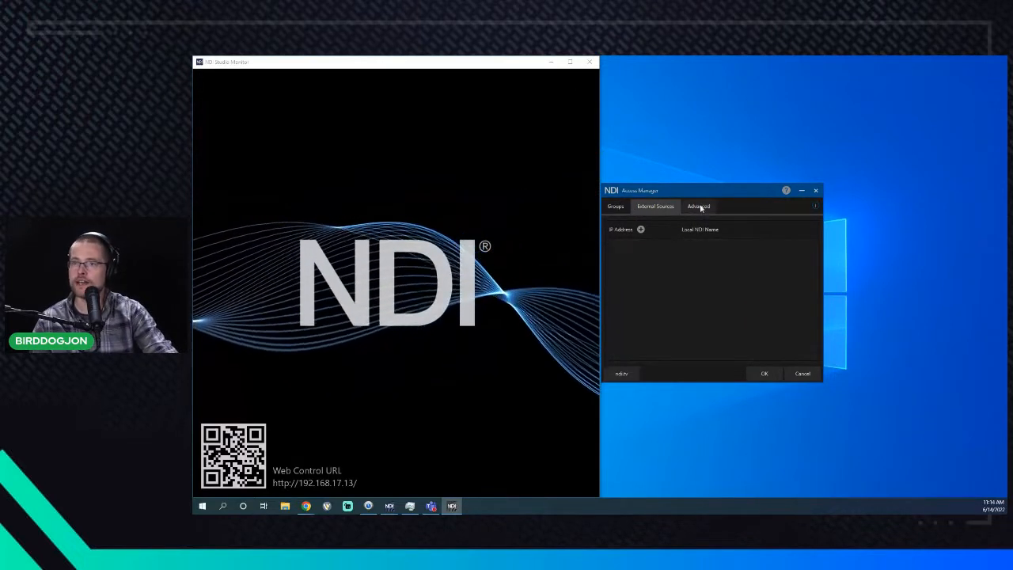
pyautogui.click(617, 207)
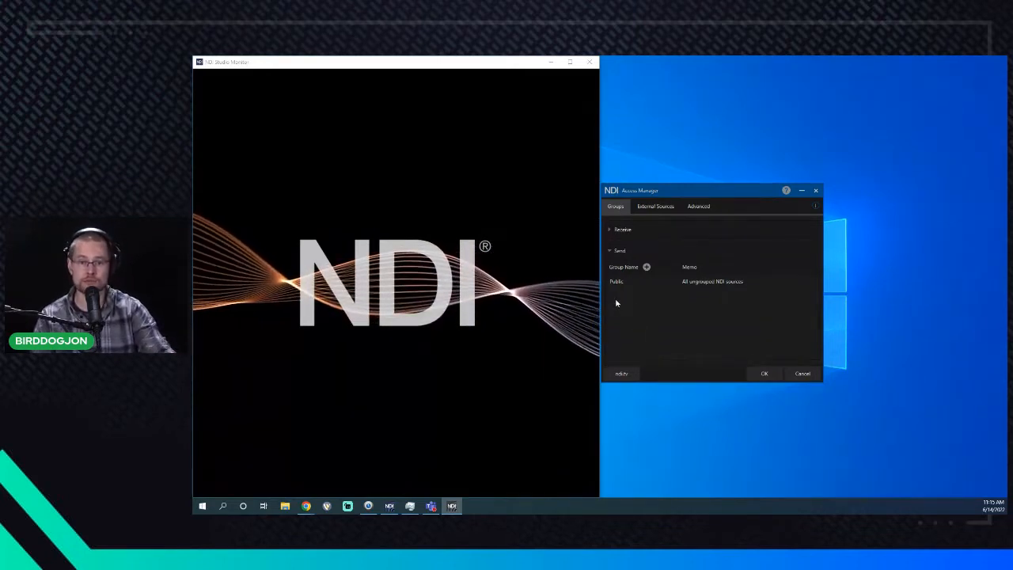
pyautogui.moveTo(688, 282)
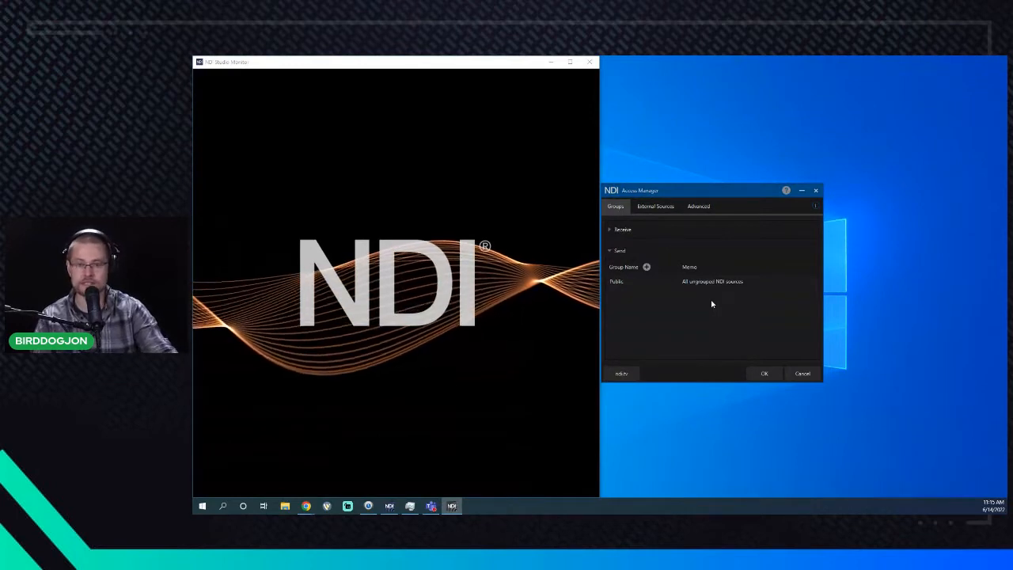
# - Create receive group Classroom1 with memo 'All NDI Sources in Classroom1'
pyautogui.click(641, 229)
pyautogui.click(647, 246)
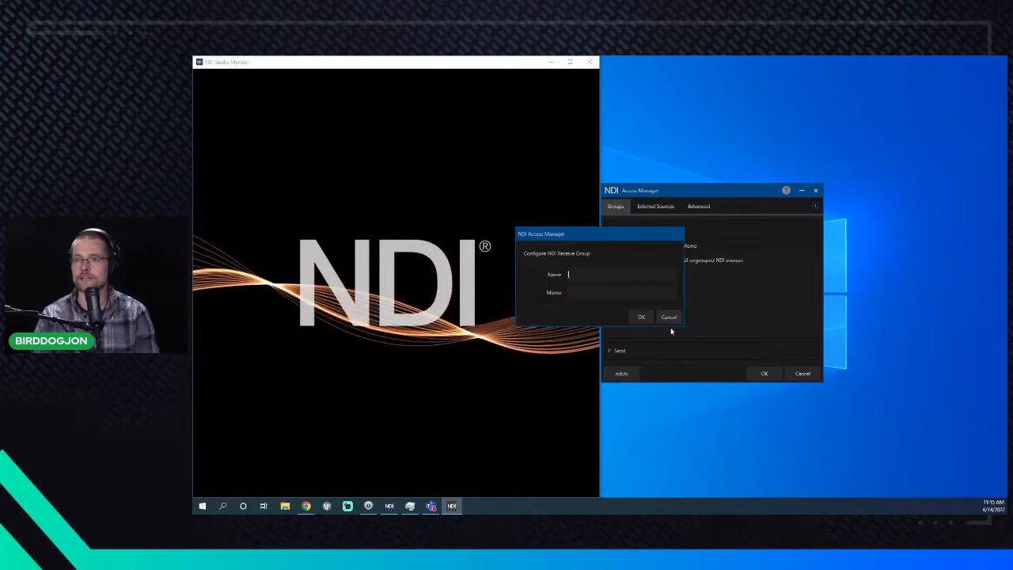
pyautogui.write('C')
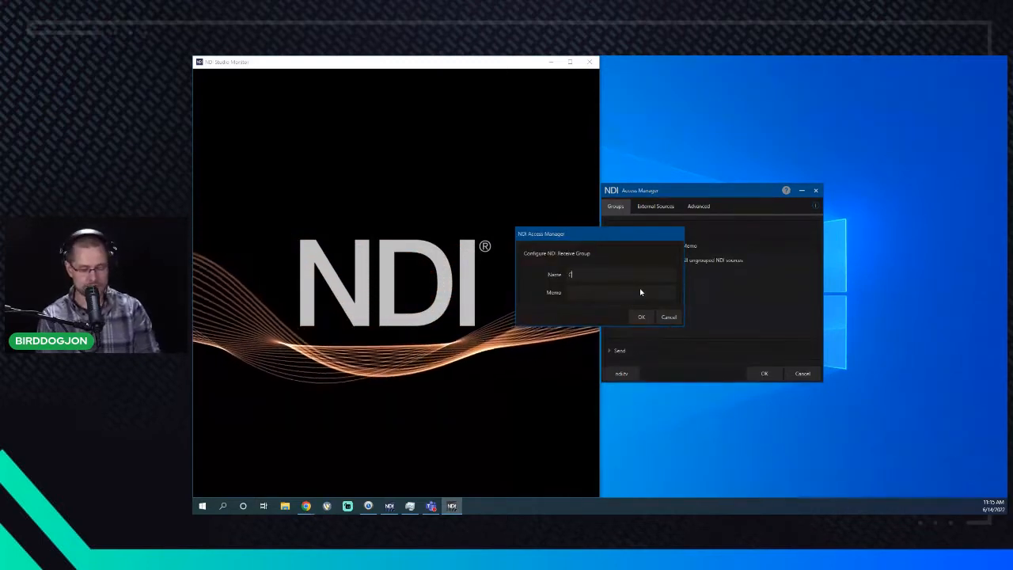
pyautogui.write('lassroom1')
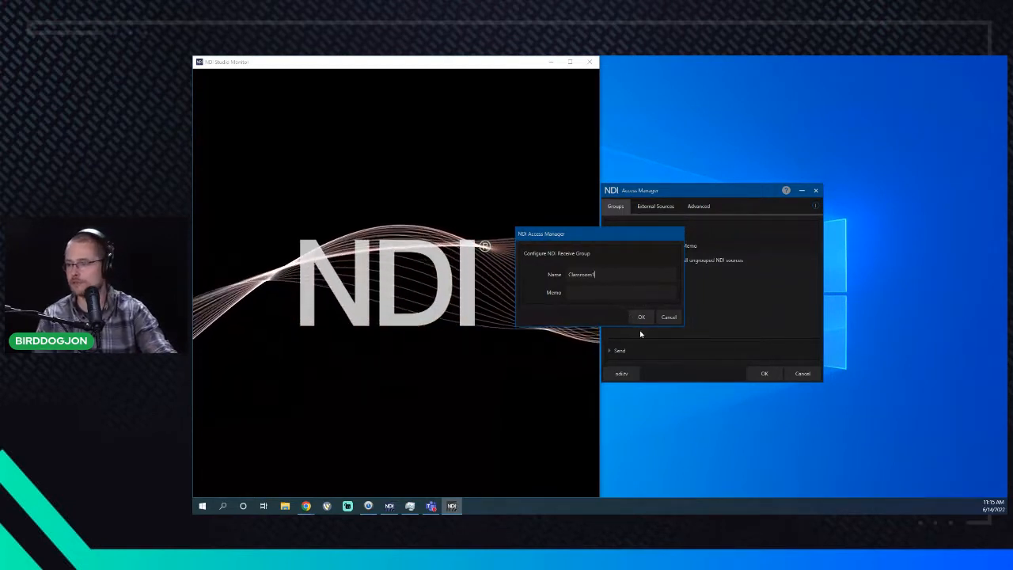
pyautogui.click(629, 290)
pyautogui.write('All NDI Sou')
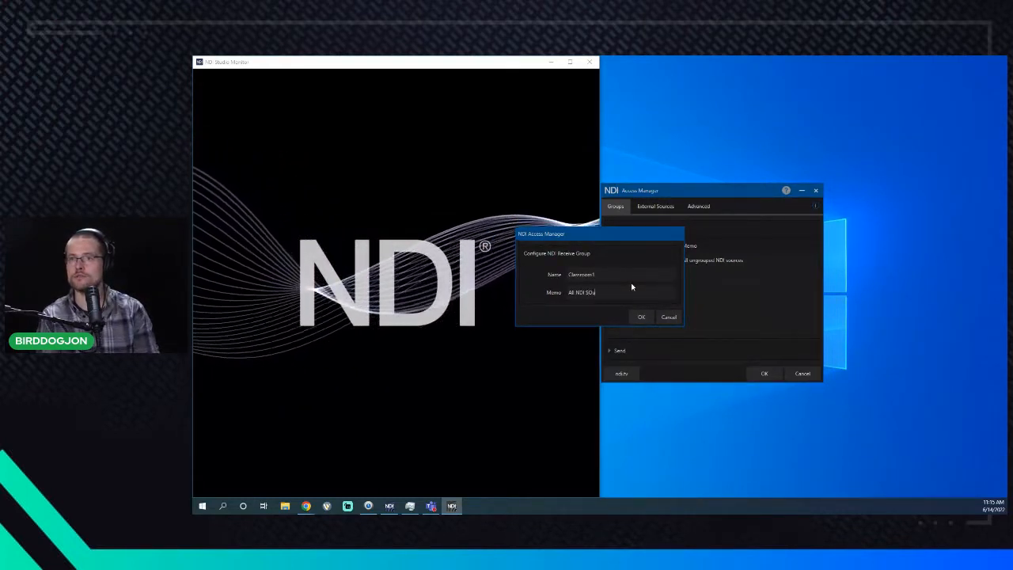
pyautogui.write('rces in Cl')
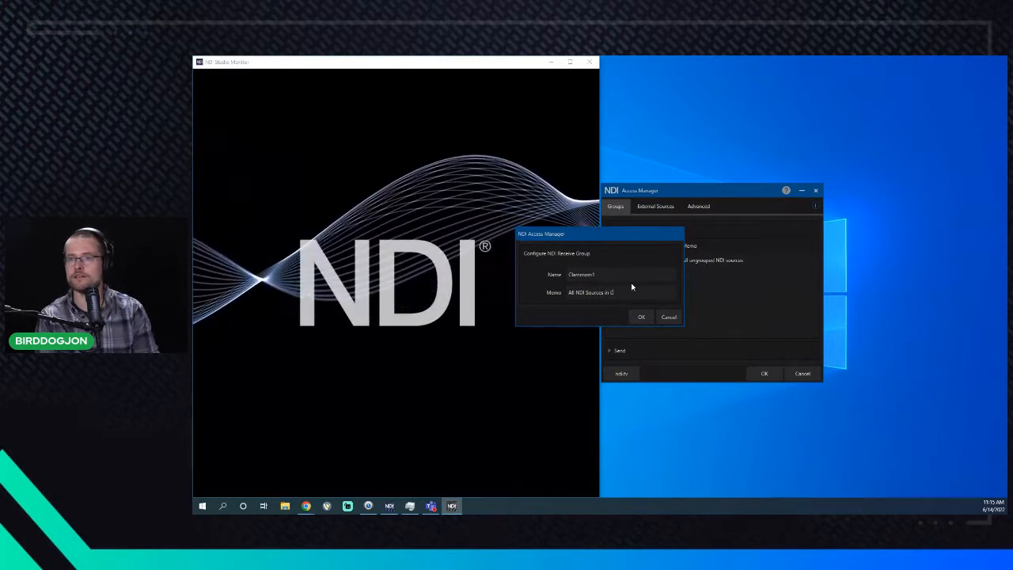
pyautogui.write('assroom1')
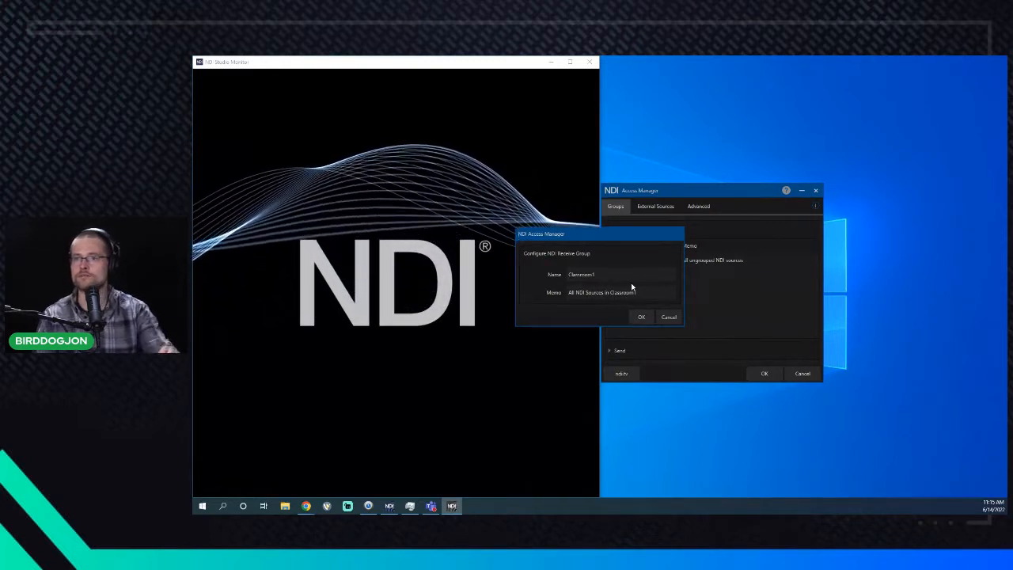
pyautogui.click(641, 318)
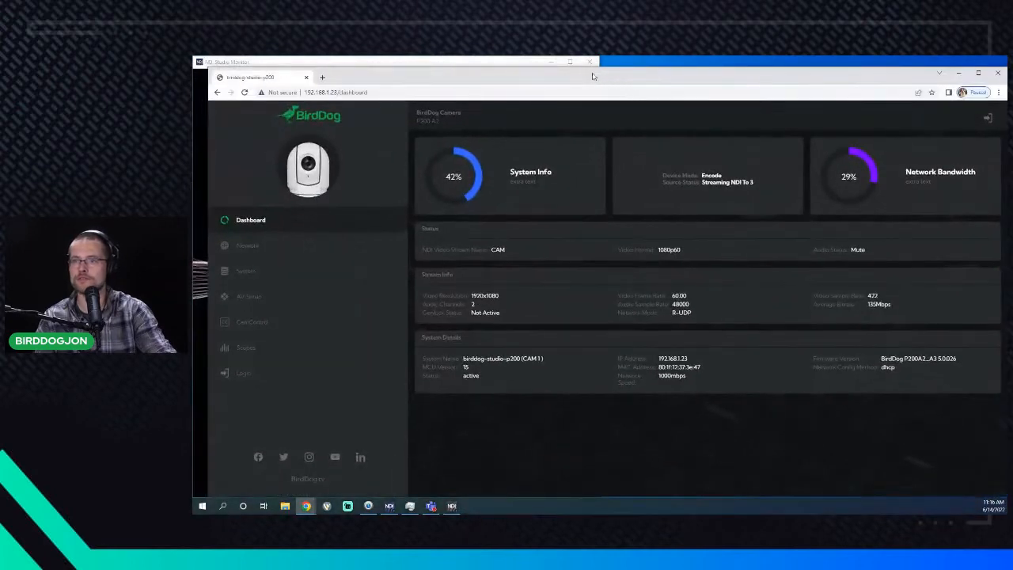
# - Maximize the browser and log in to the BirdDog camera with its password
pyautogui.doubleClick(593, 76)
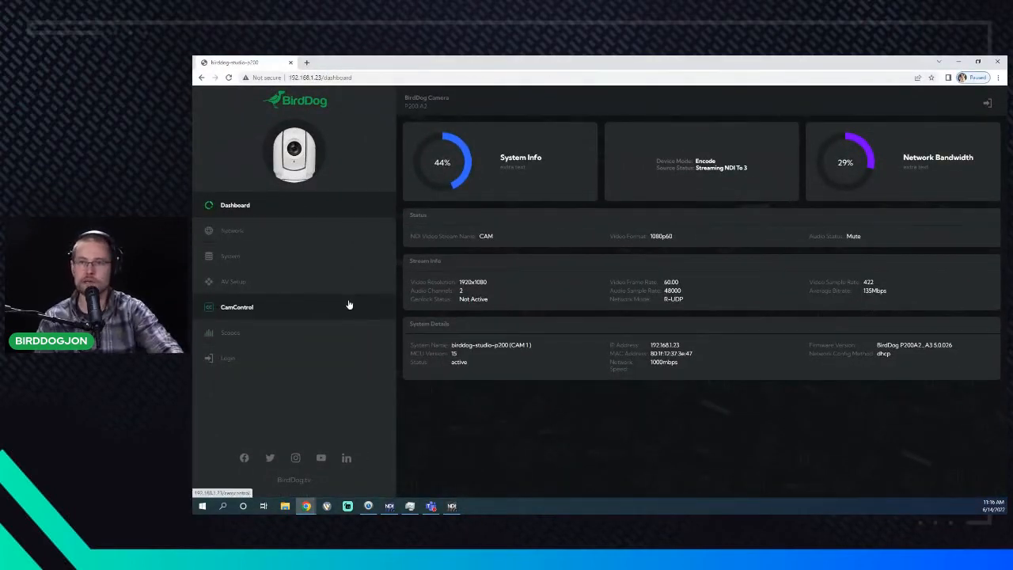
pyautogui.click(331, 240)
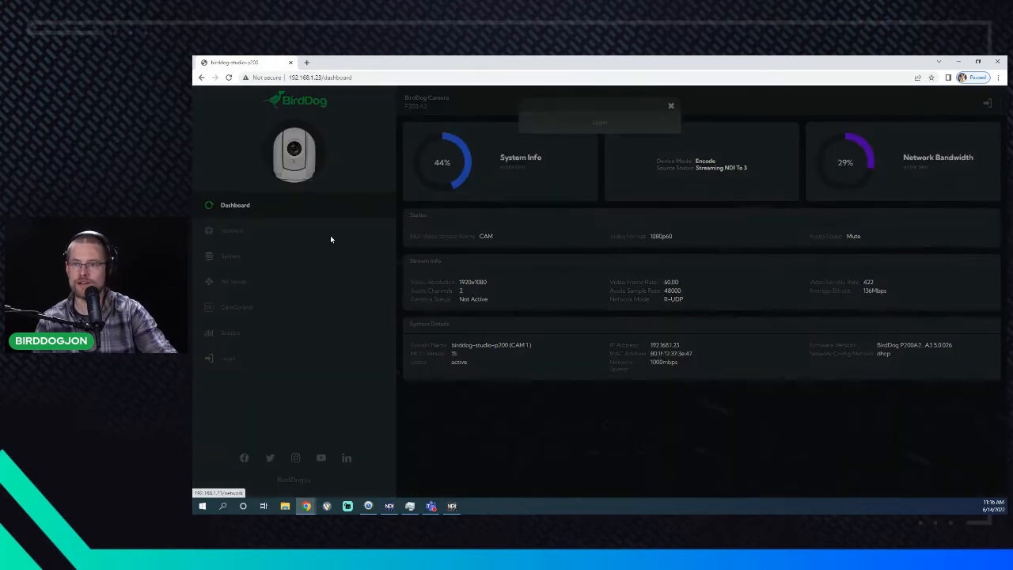
pyautogui.click(598, 154)
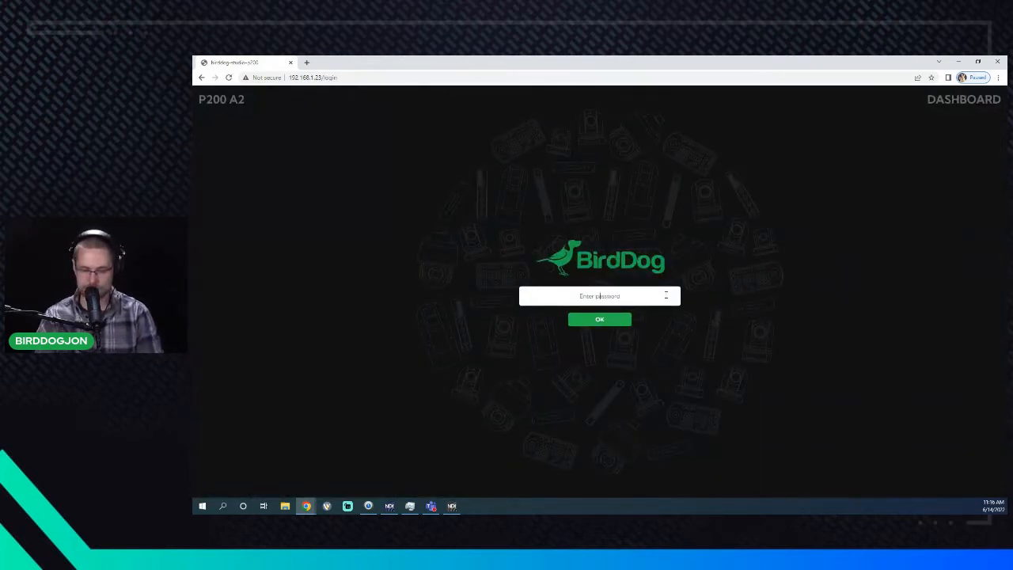
pyautogui.press('Return')
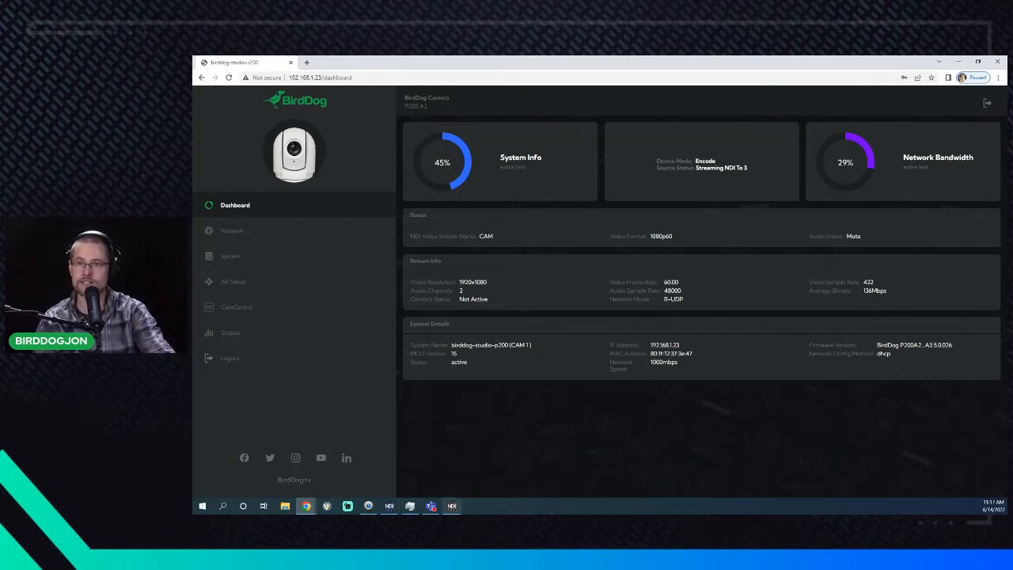
# - In Access Manager, add a Classroom1 send group next to Public
pyautogui.click(452, 505)
pyautogui.click(641, 228)
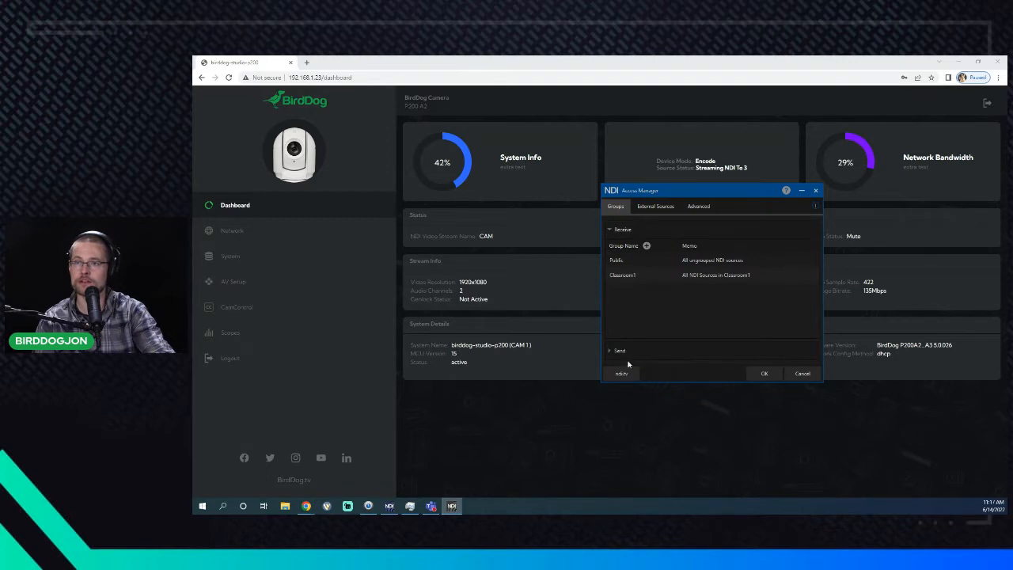
pyautogui.click(623, 353)
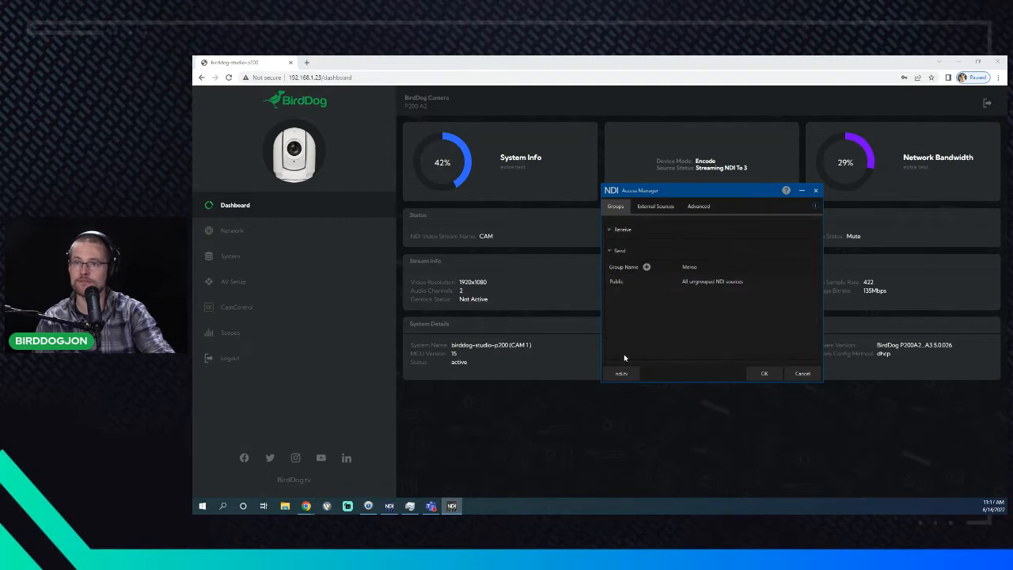
pyautogui.click(646, 268)
pyautogui.write('Class')
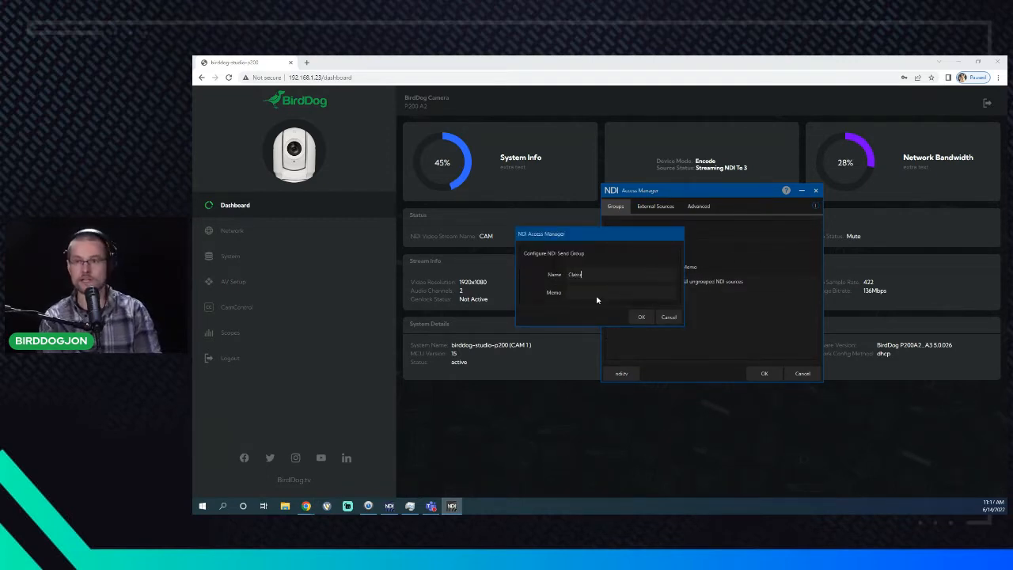
pyautogui.write('room1')
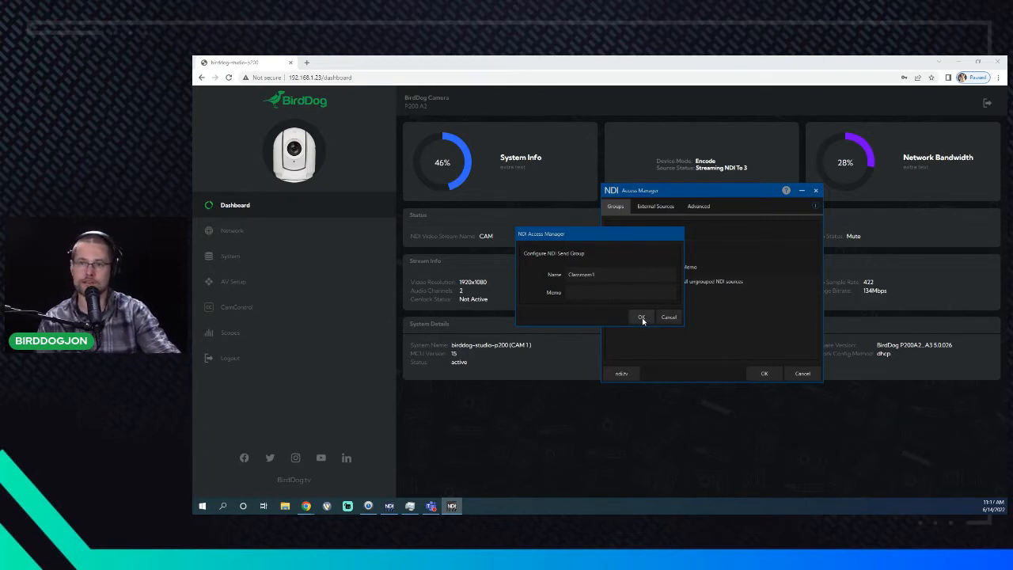
pyautogui.click(641, 317)
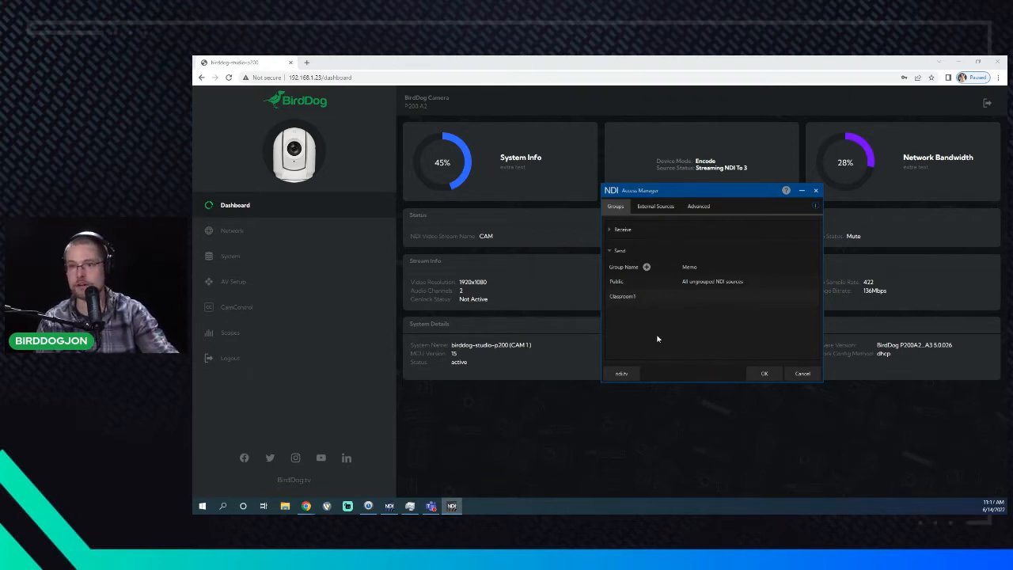
pyautogui.click(609, 413)
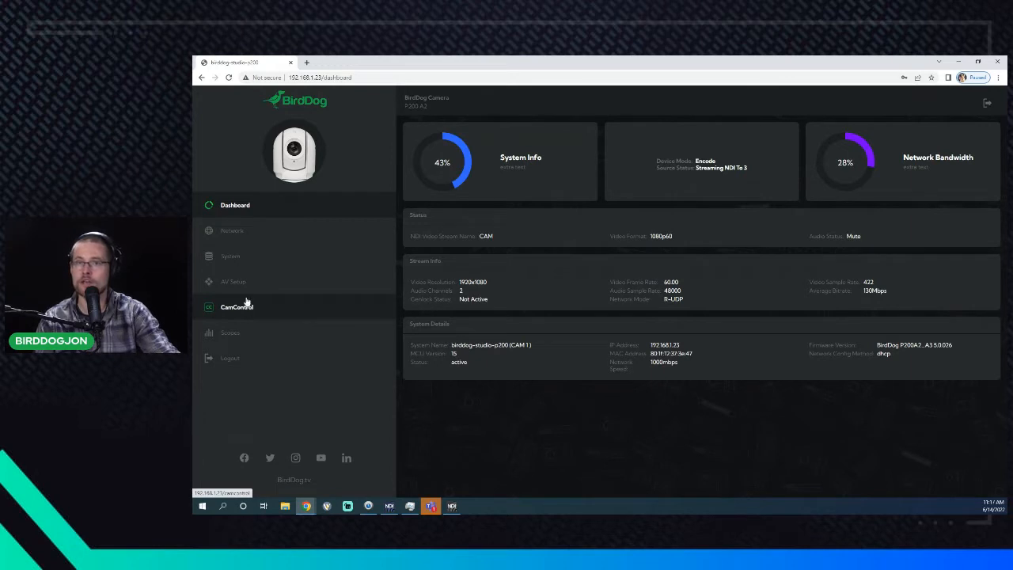
# - Go to the camera's System page showing Access Manager Configuration
pyautogui.click(253, 231)
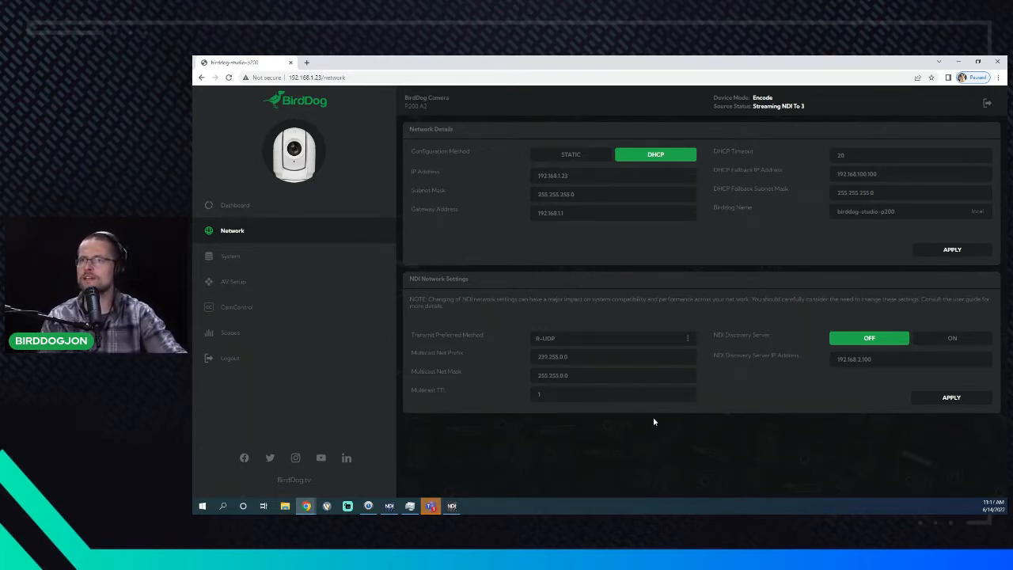
pyautogui.click(306, 260)
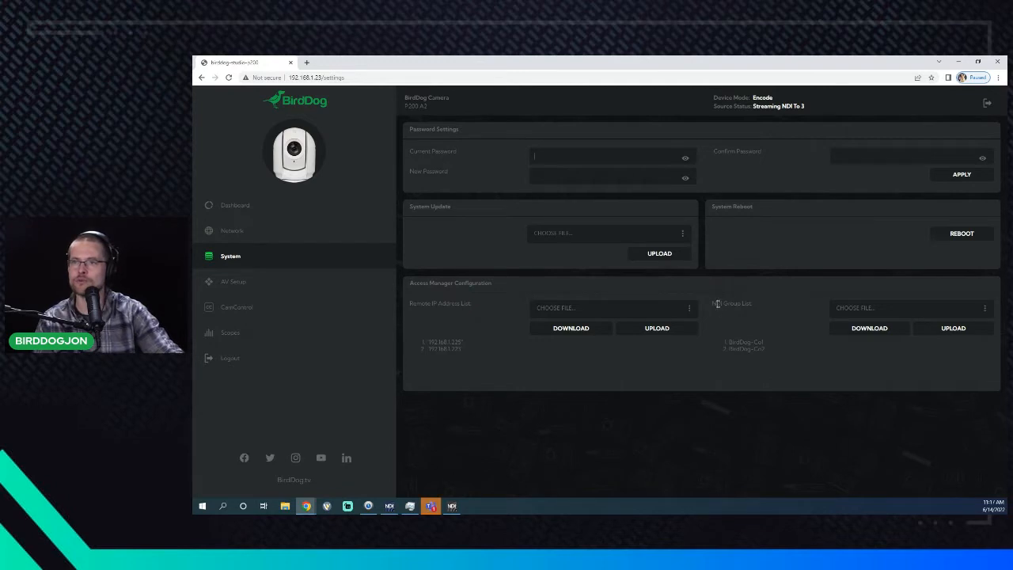
# - Download the camera's NDI Group List and open GroupName.txt from the download bar
pyautogui.moveTo(715, 303); pyautogui.dragTo(770, 305)
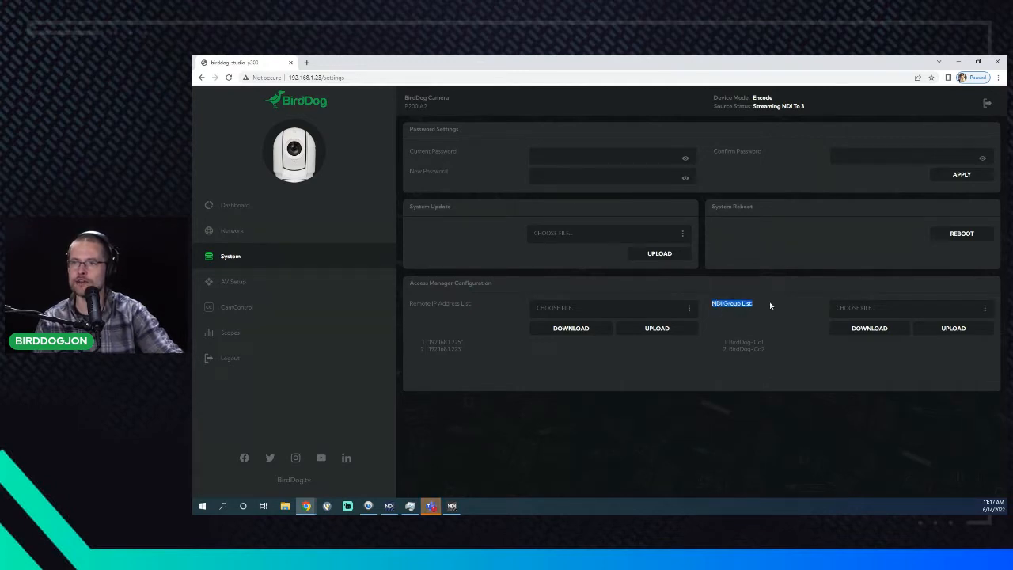
pyautogui.click(874, 328)
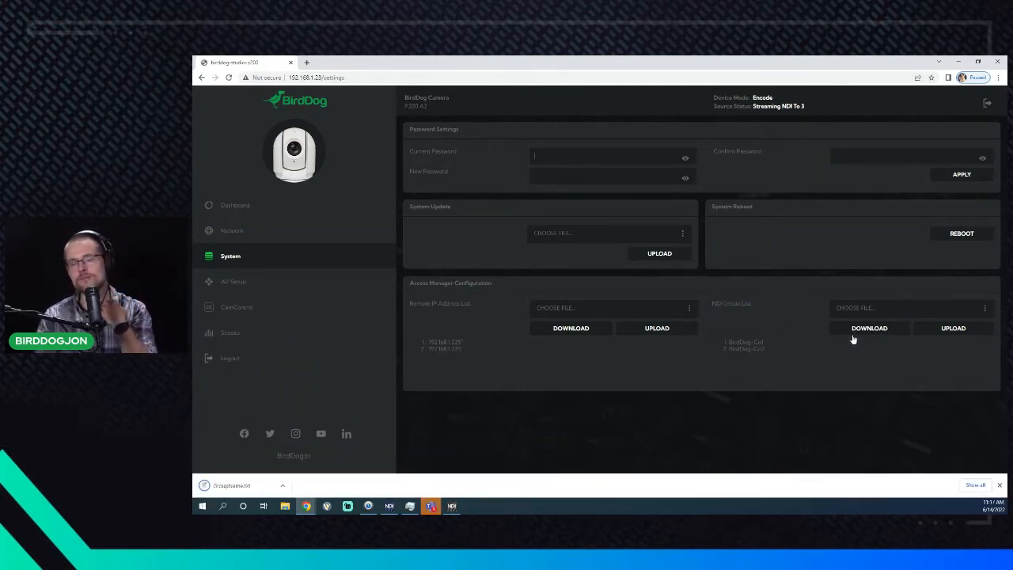
pyautogui.click(233, 488)
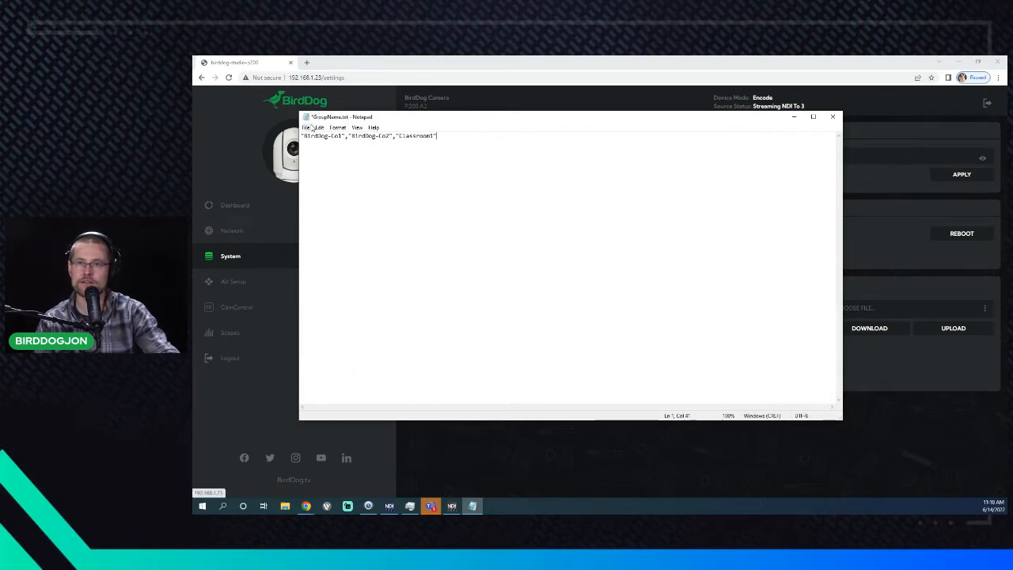
# - Save GroupName.txt with Classroom1 added and close Notepad
pyautogui.click(306, 128)
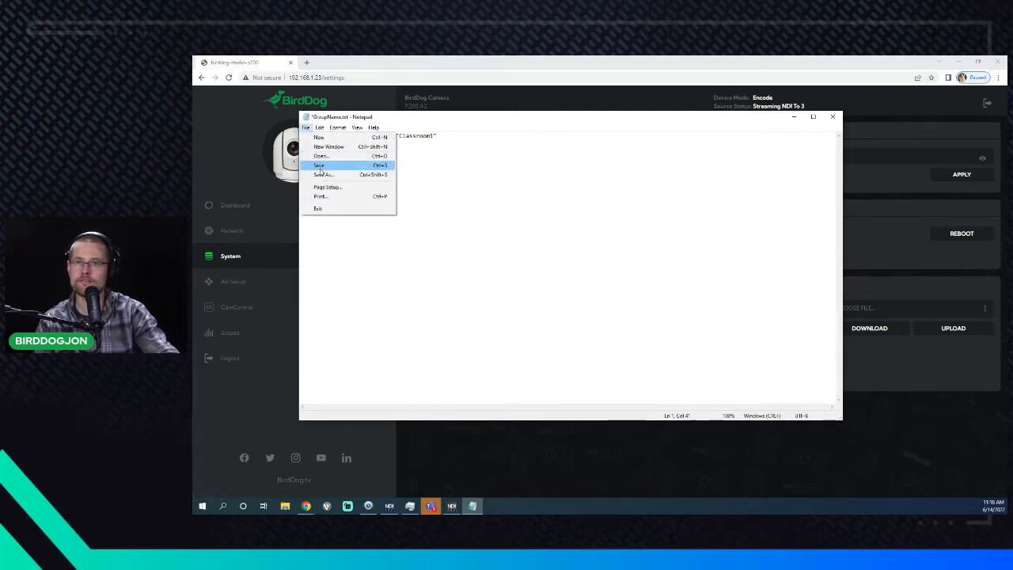
pyautogui.click(320, 165)
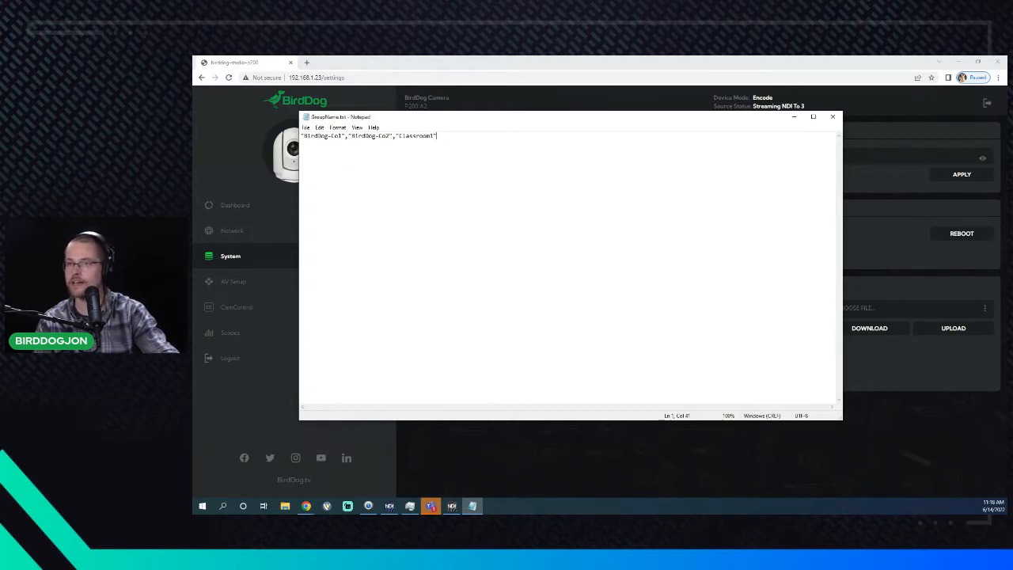
pyautogui.click(832, 116)
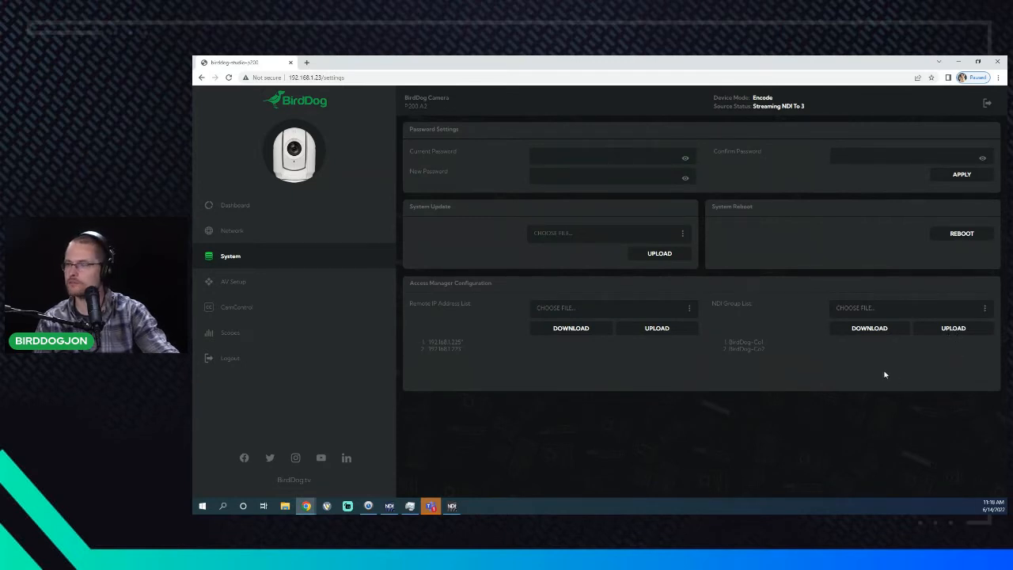
# - Upload Downloads\GroupName.txt as the camera's NDI group list, then bring NDI Access Manager back up
pyautogui.click(933, 312)
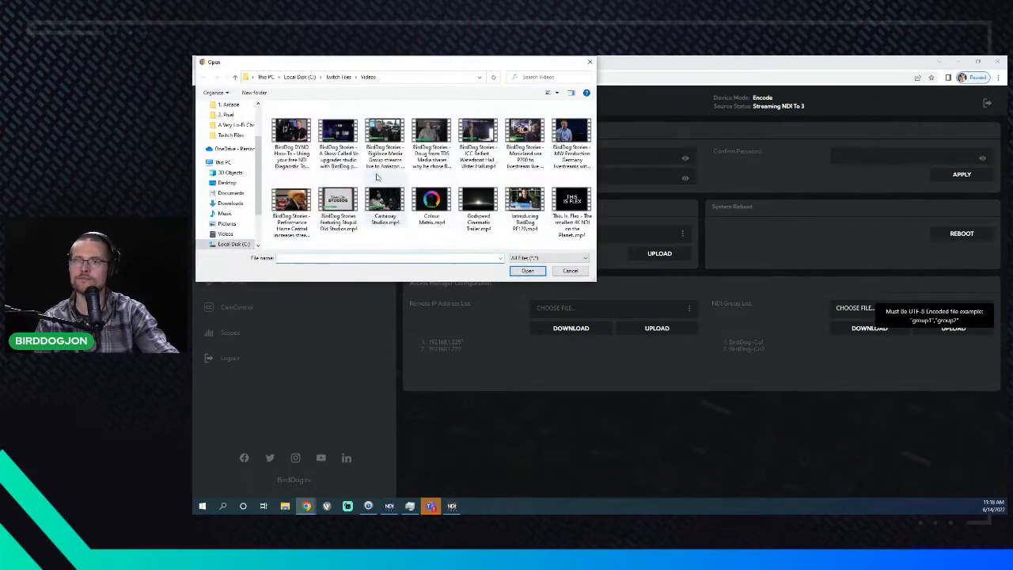
pyautogui.click(232, 203)
pyautogui.click(311, 121)
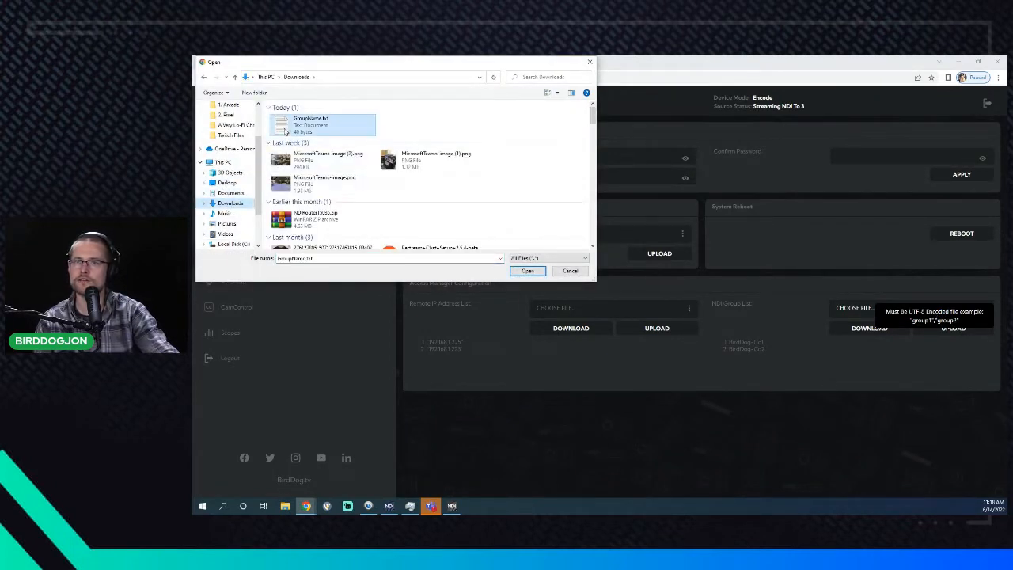
pyautogui.click(528, 271)
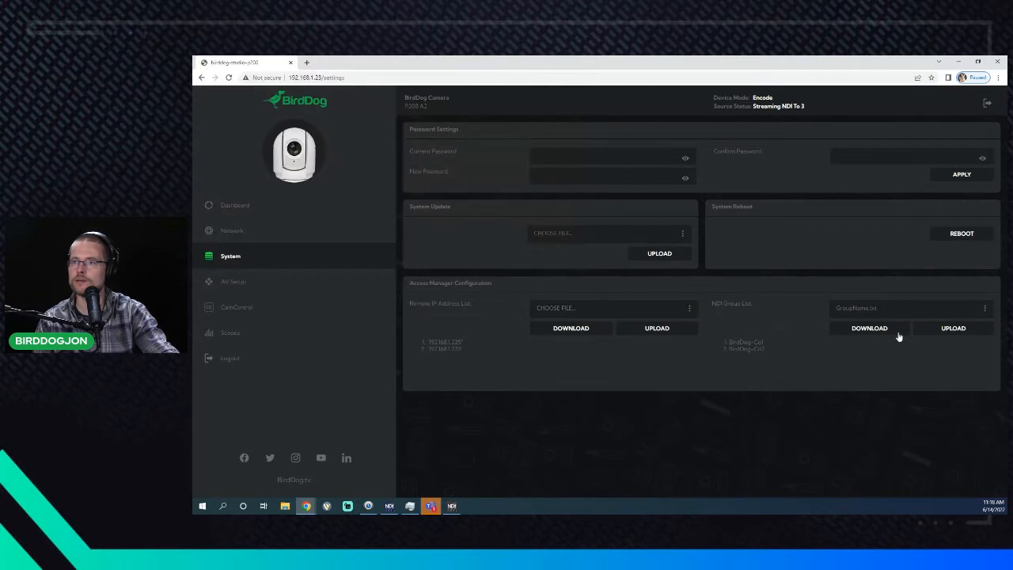
pyautogui.click(937, 329)
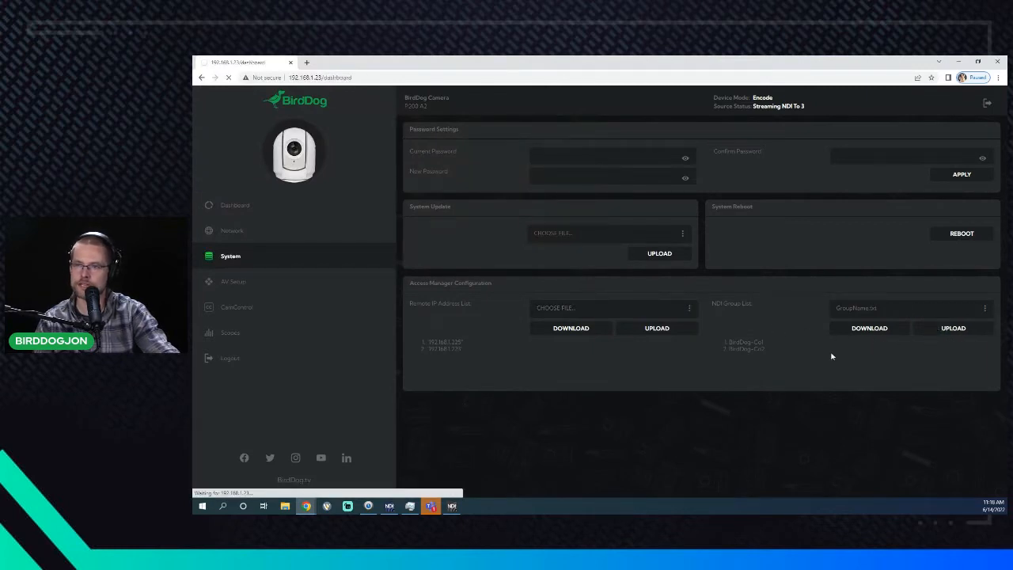
pyautogui.click(237, 258)
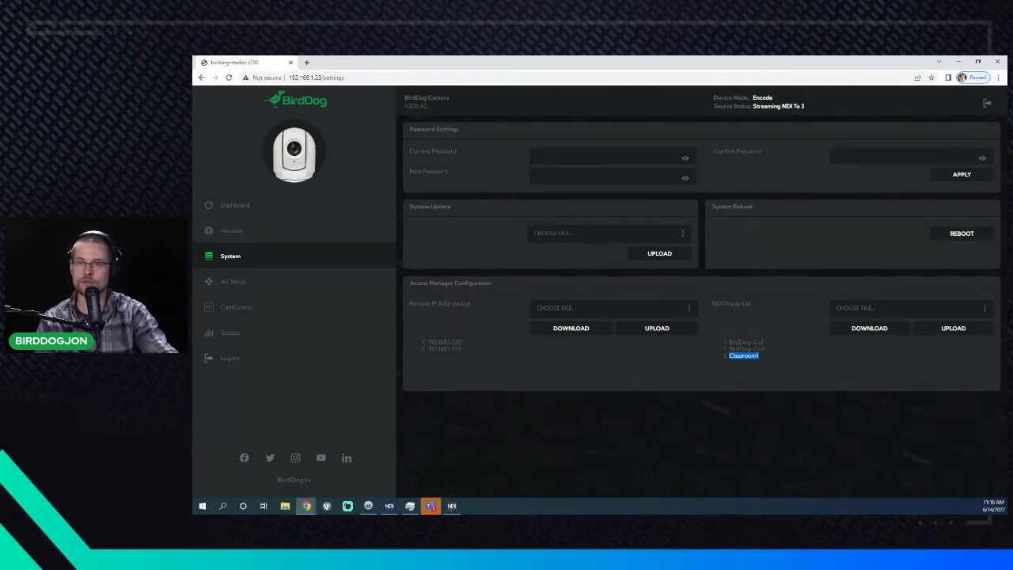
pyautogui.click(451, 506)
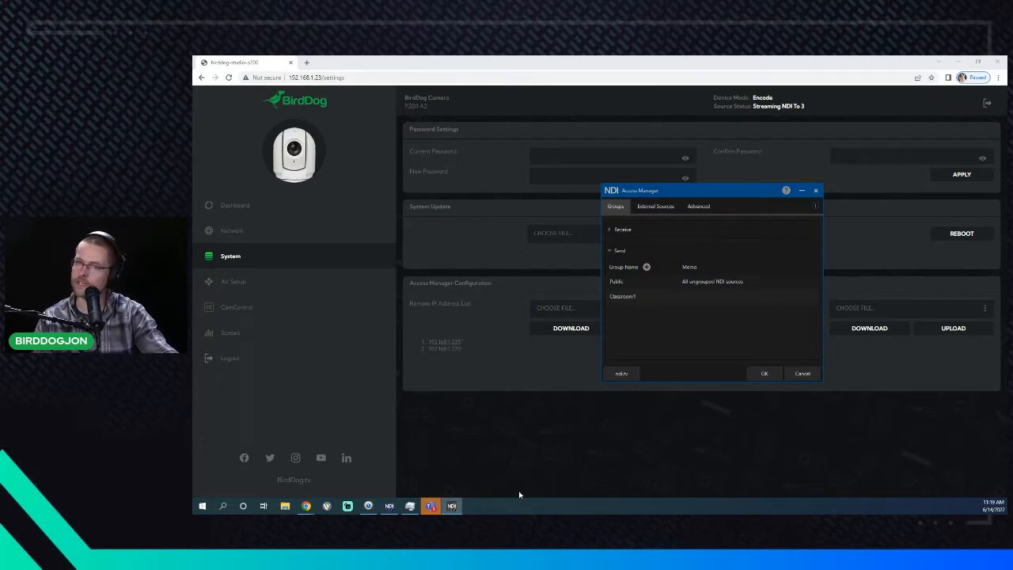
# - Show the BIRDDOG-STUDIO-P200 CAM feed in Studio Monitor, then set the source back to None
pyautogui.click(389, 506)
pyautogui.rightClick(320, 377)
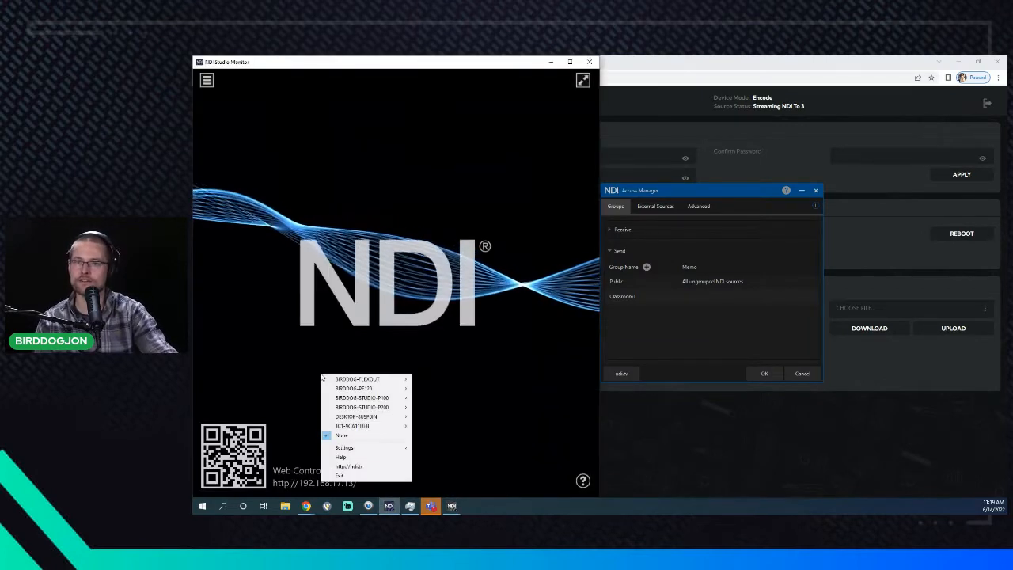
pyautogui.moveTo(367, 406)
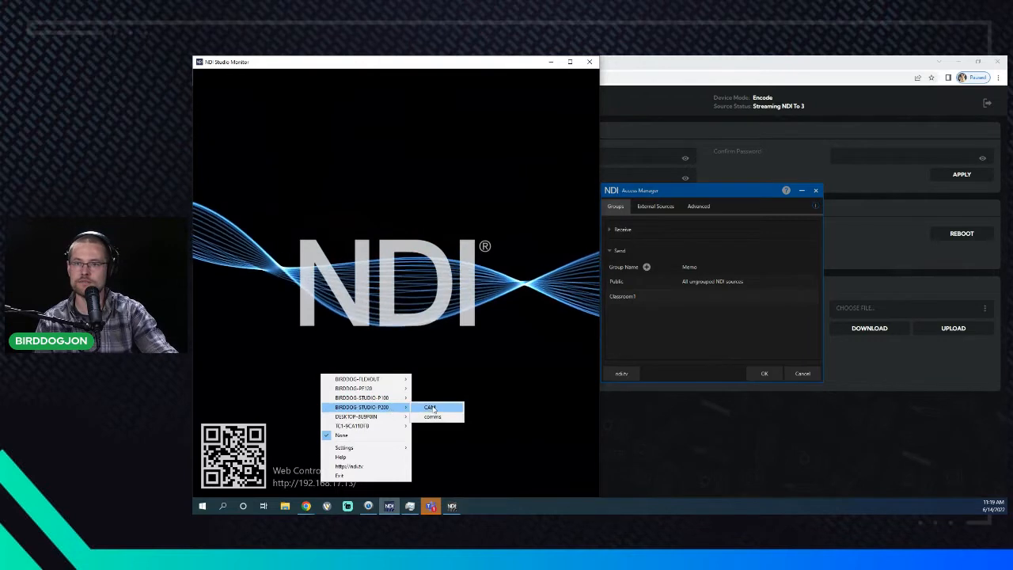
pyautogui.click(439, 407)
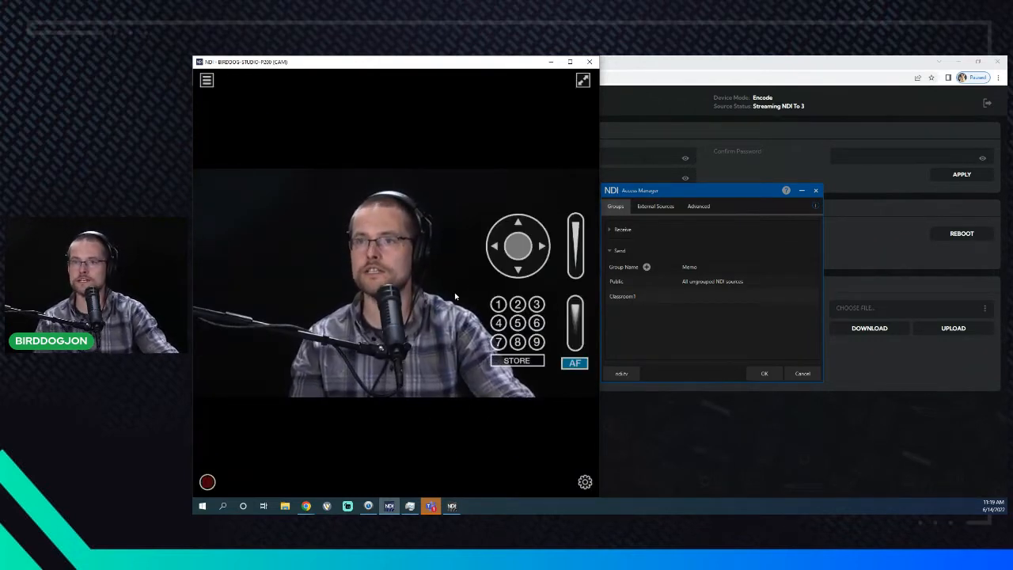
pyautogui.rightClick(428, 332)
pyautogui.click(419, 323)
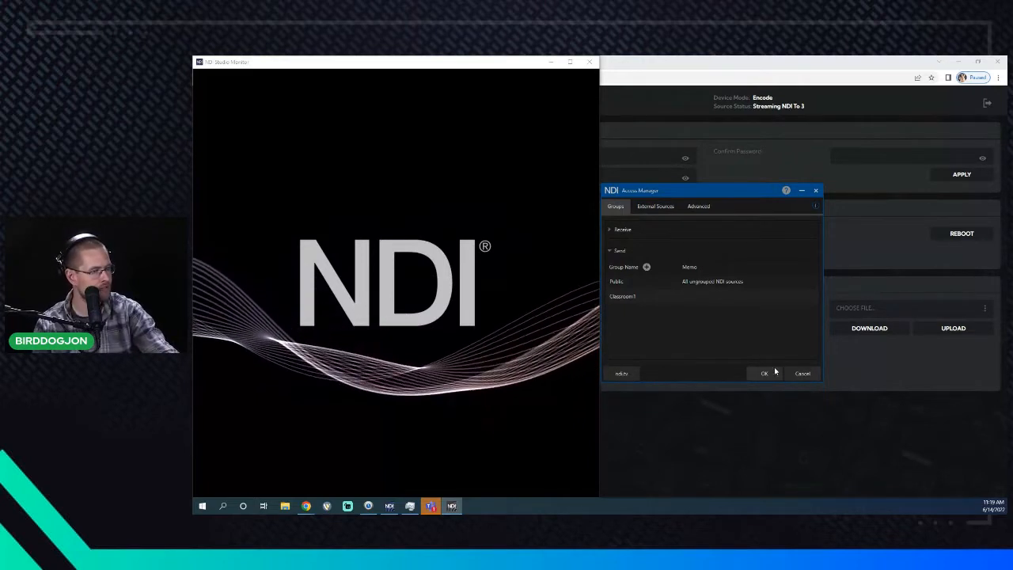
# - Switch NDI Access Manager to its Advanced tab with Receive, Multicast and Network Mapping sections
pyautogui.moveTo(297, 382)
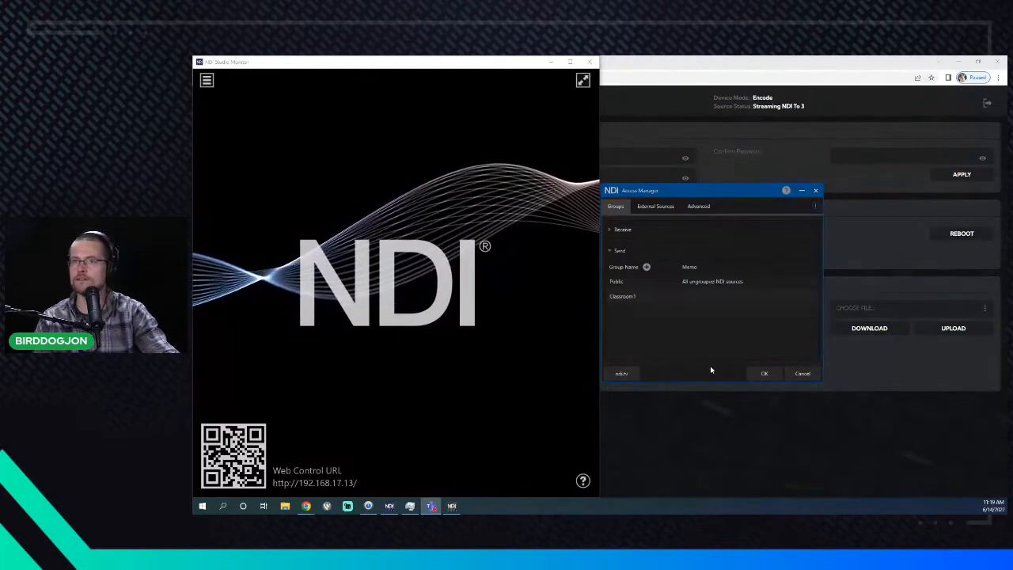
pyautogui.click(674, 346)
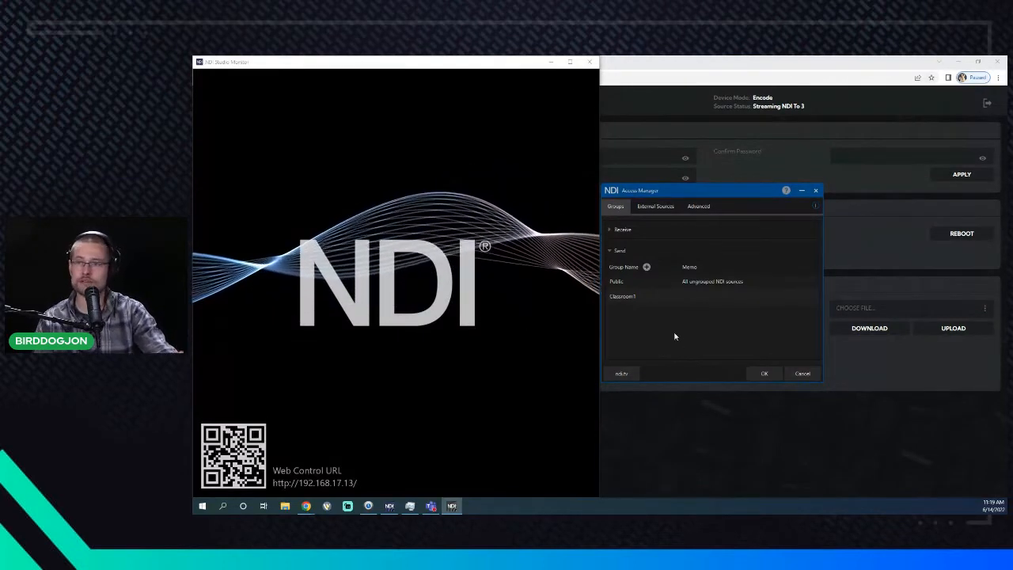
pyautogui.moveTo(678, 282)
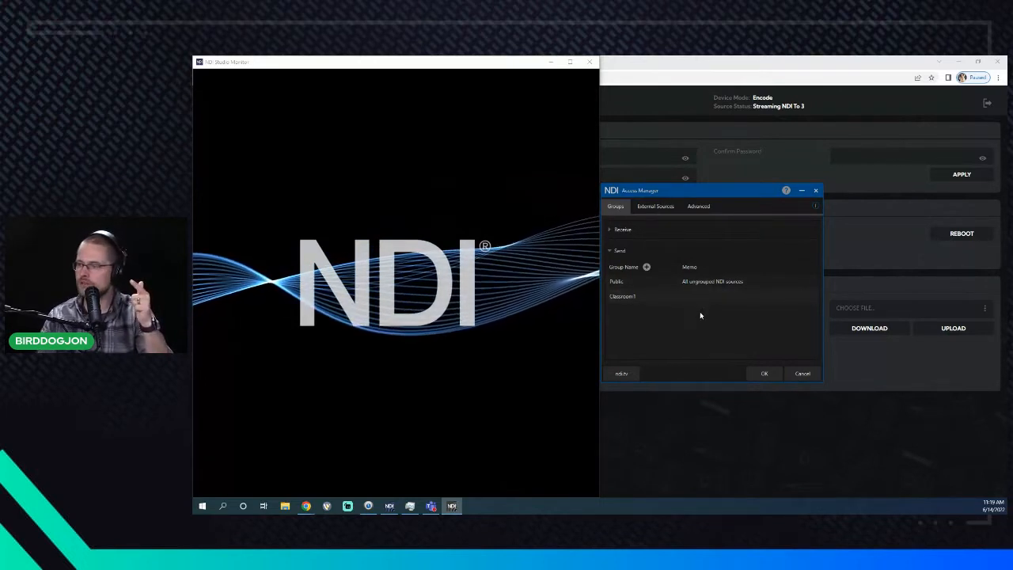
pyautogui.moveTo(705, 292)
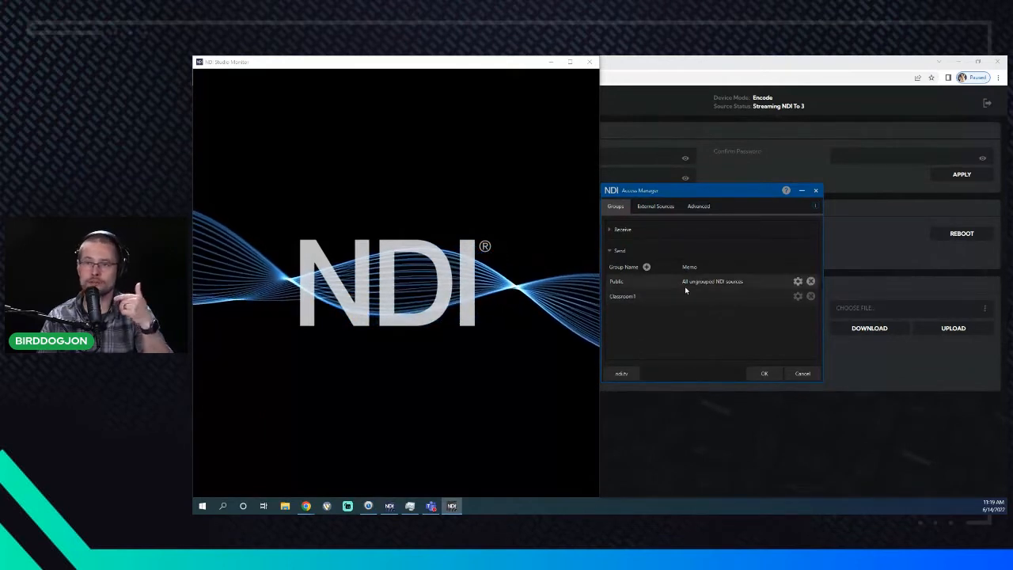
pyautogui.moveTo(685, 304)
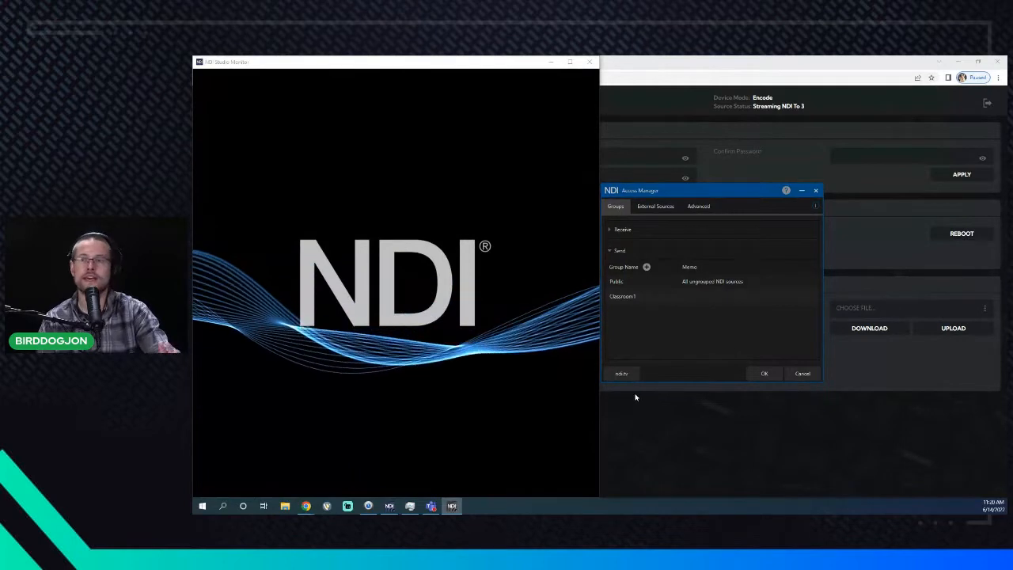
pyautogui.moveTo(461, 424)
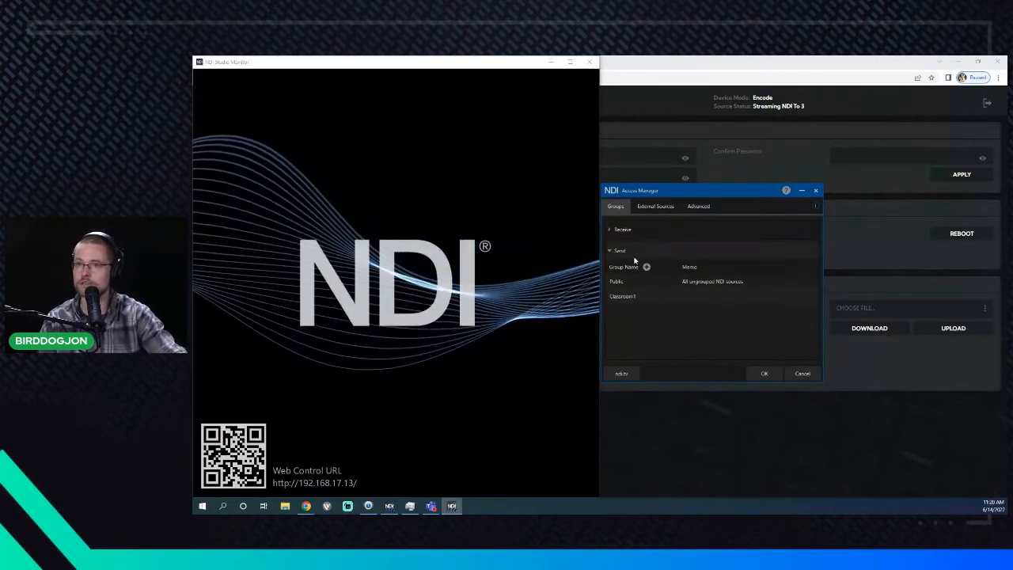
pyautogui.click(703, 207)
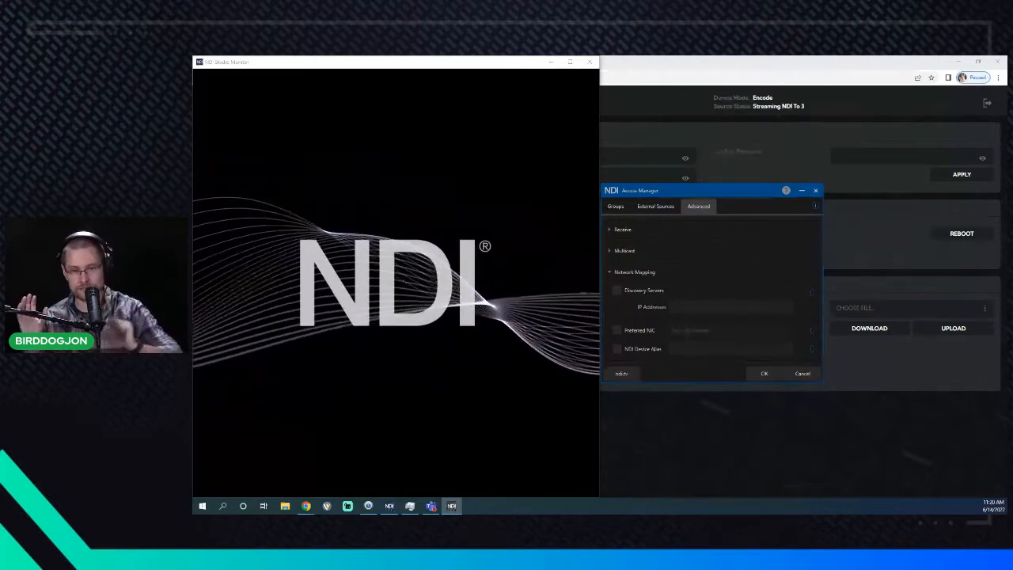
# - Enable Preferred NIC in Access Manager and review the adapter list without changing it
pyautogui.moveTo(531, 257)
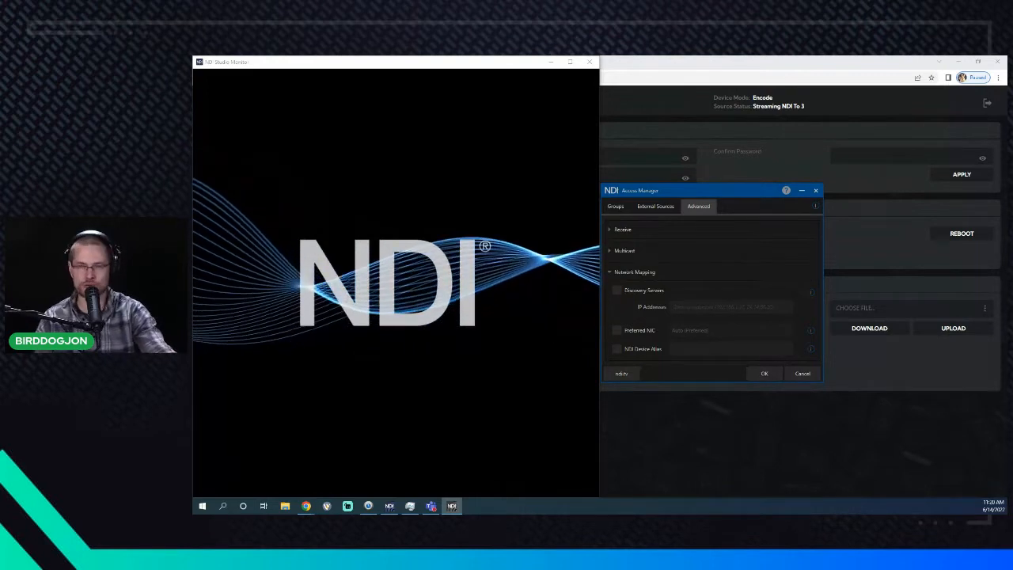
pyautogui.moveTo(443, 351)
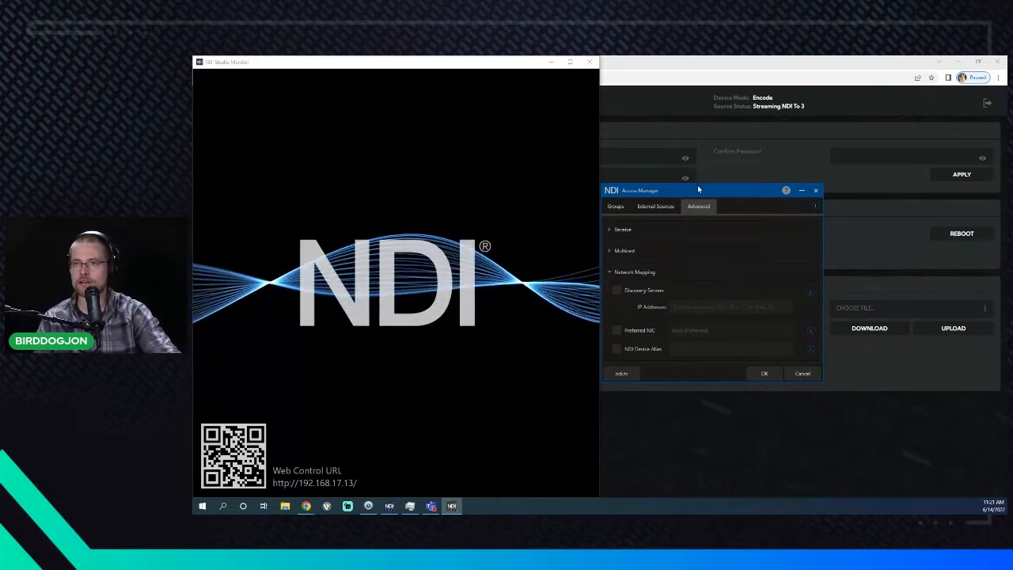
pyautogui.moveTo(692, 199); pyautogui.dragTo(700, 278)
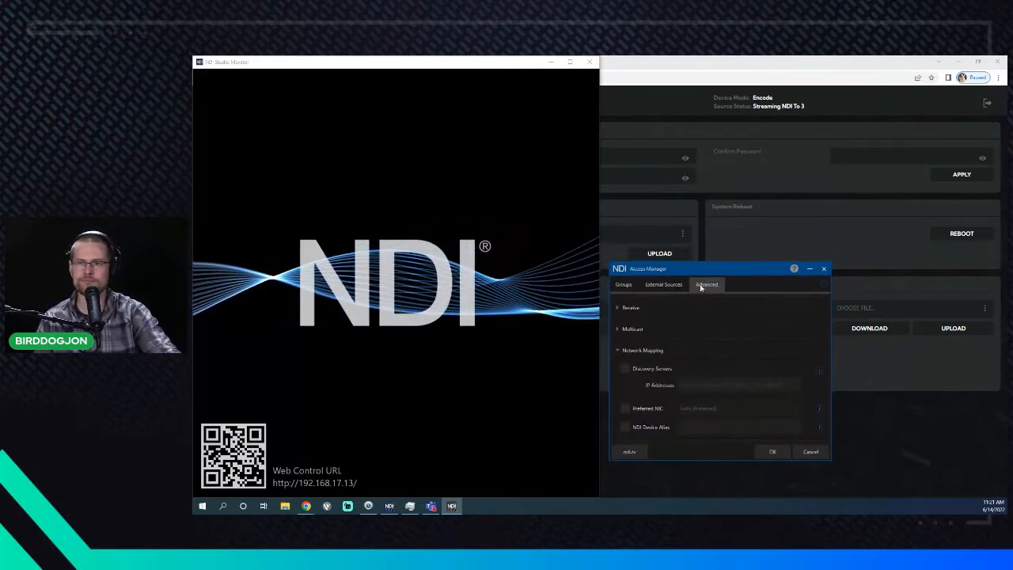
pyautogui.click(646, 409)
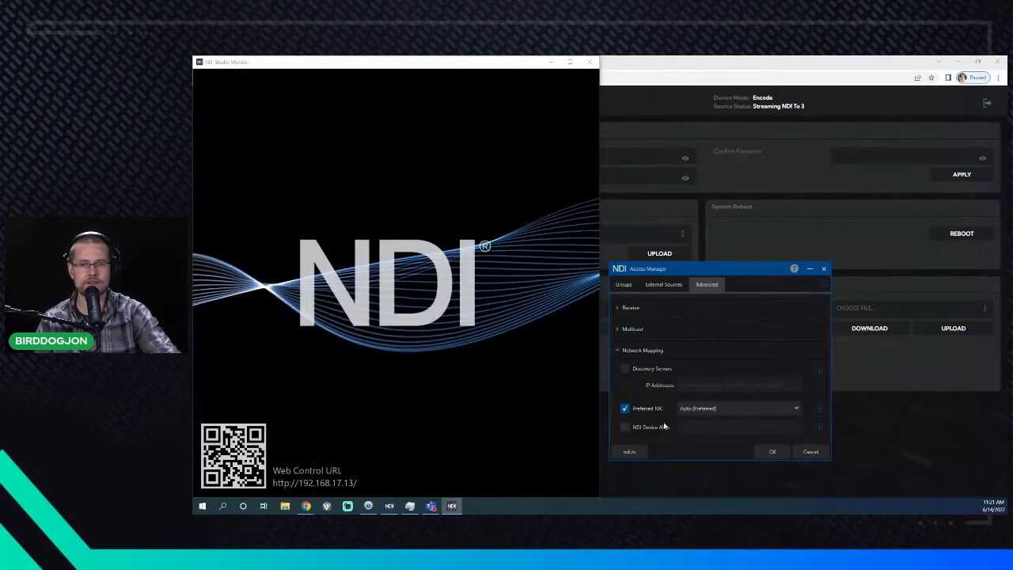
pyautogui.click(699, 408)
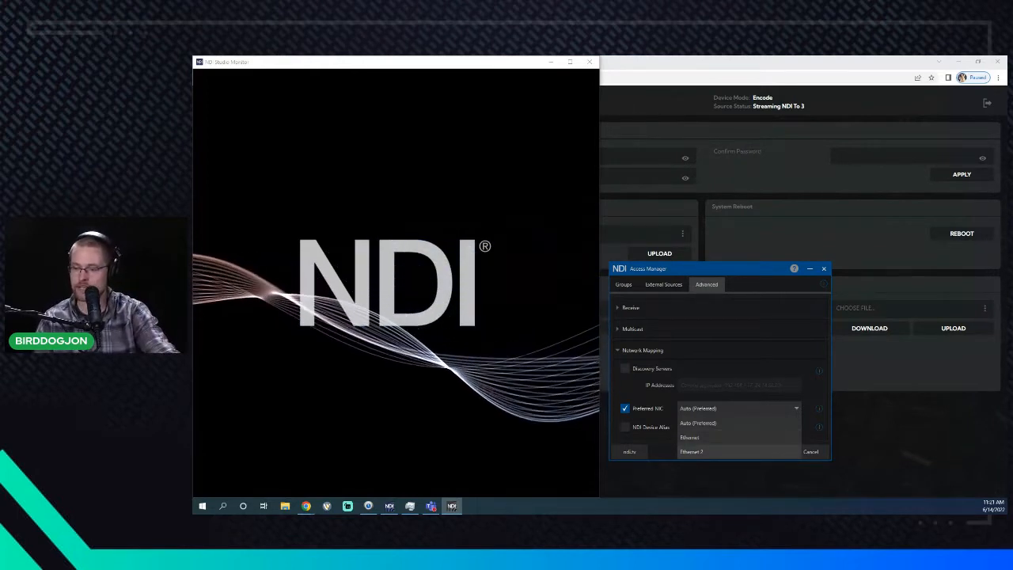
pyautogui.press('Escape')
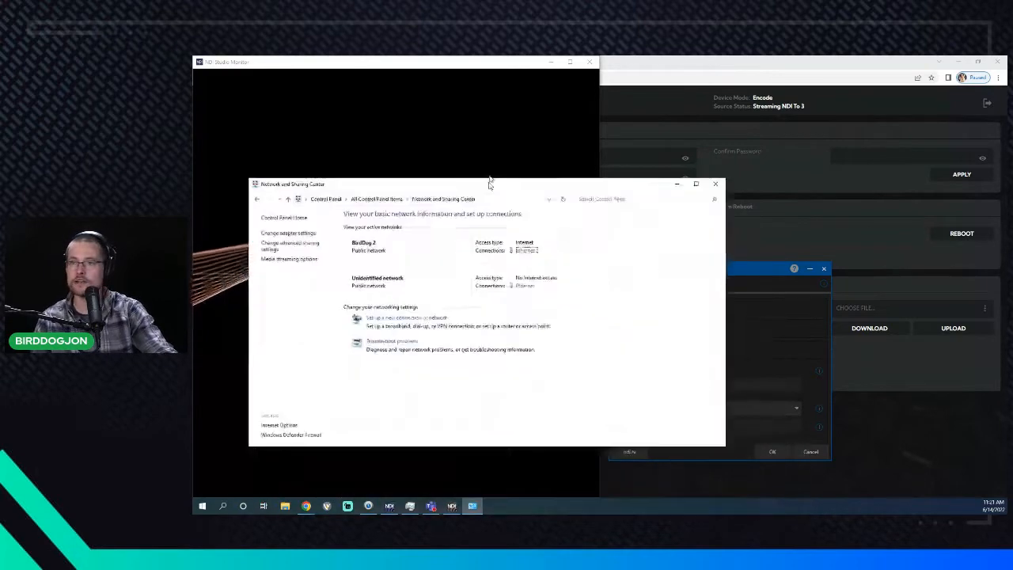
# - Rename the Ethernet adapter to NDI Network and Ethernet 2 to Internet
pyautogui.moveTo(489, 182); pyautogui.dragTo(563, 147)
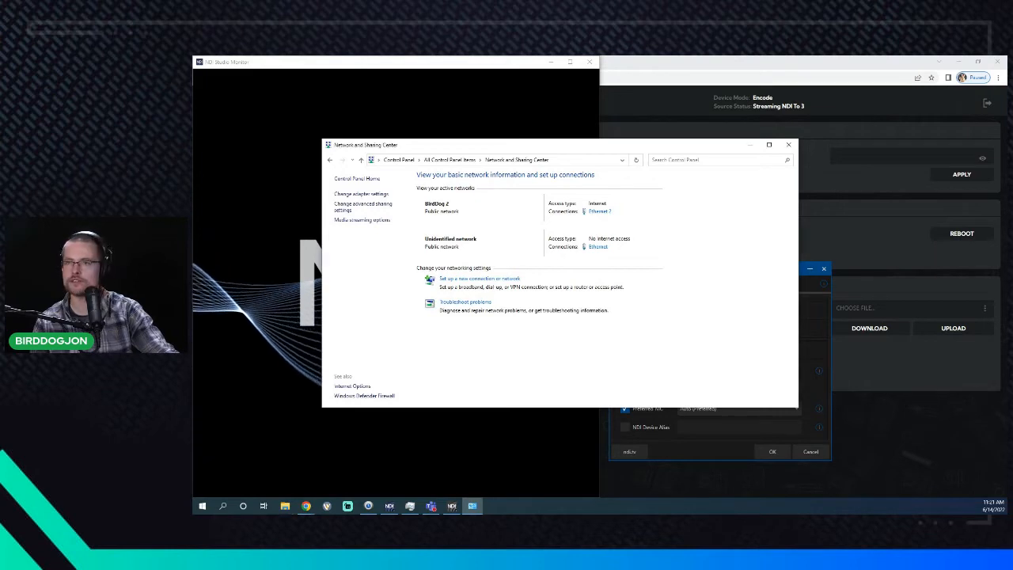
pyautogui.click(362, 194)
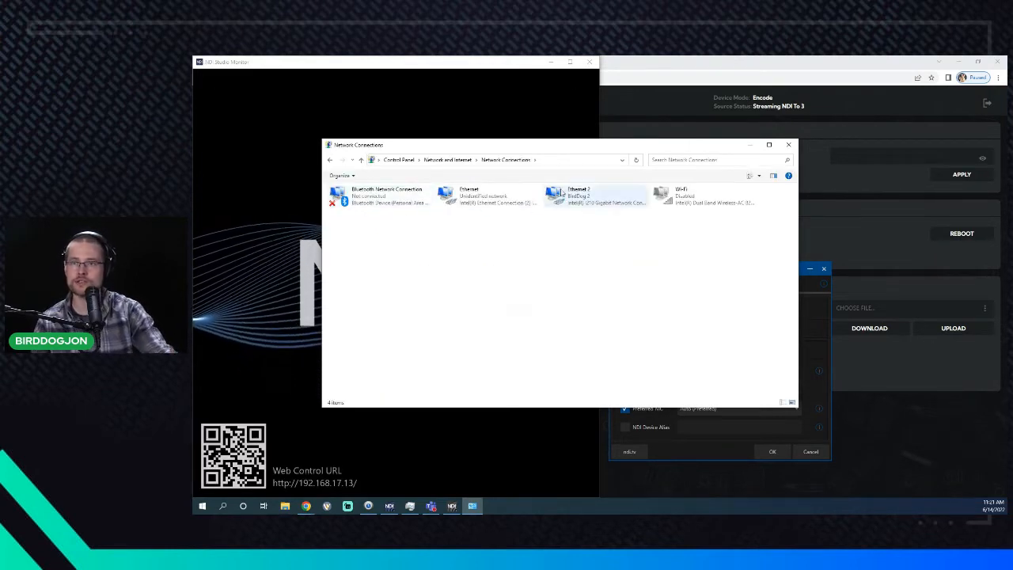
pyautogui.click(587, 197)
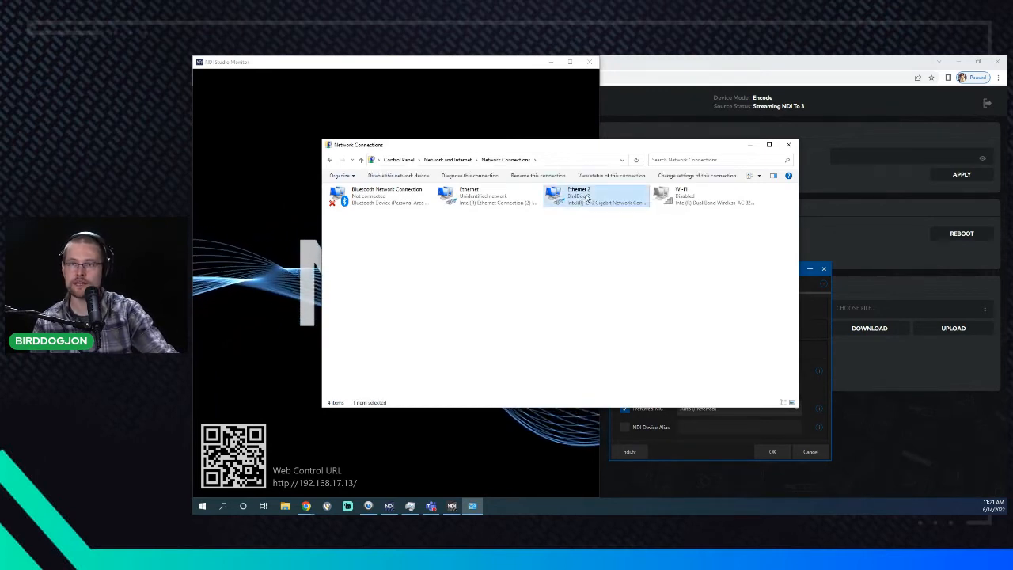
pyautogui.click(502, 203)
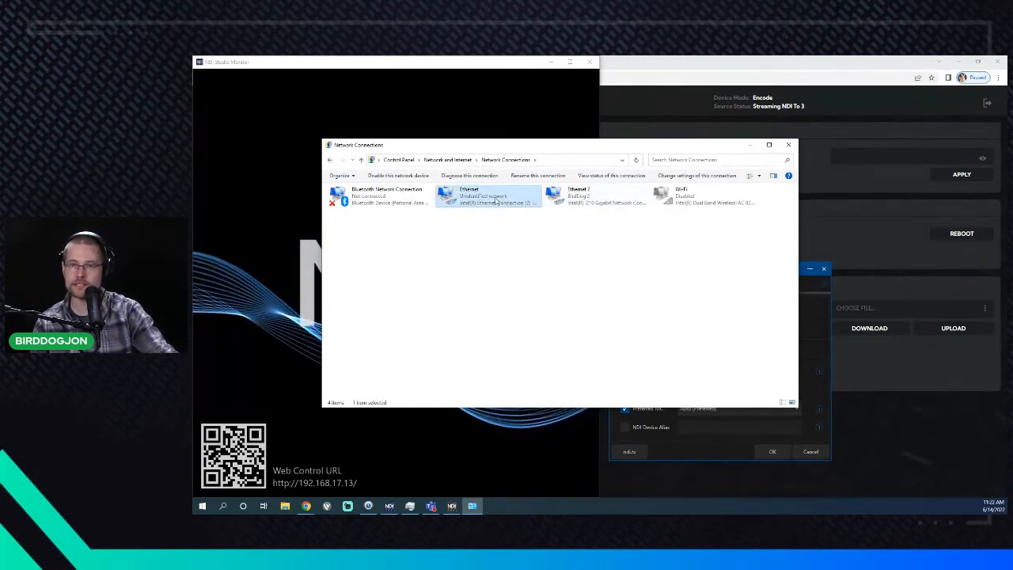
pyautogui.rightClick(483, 199)
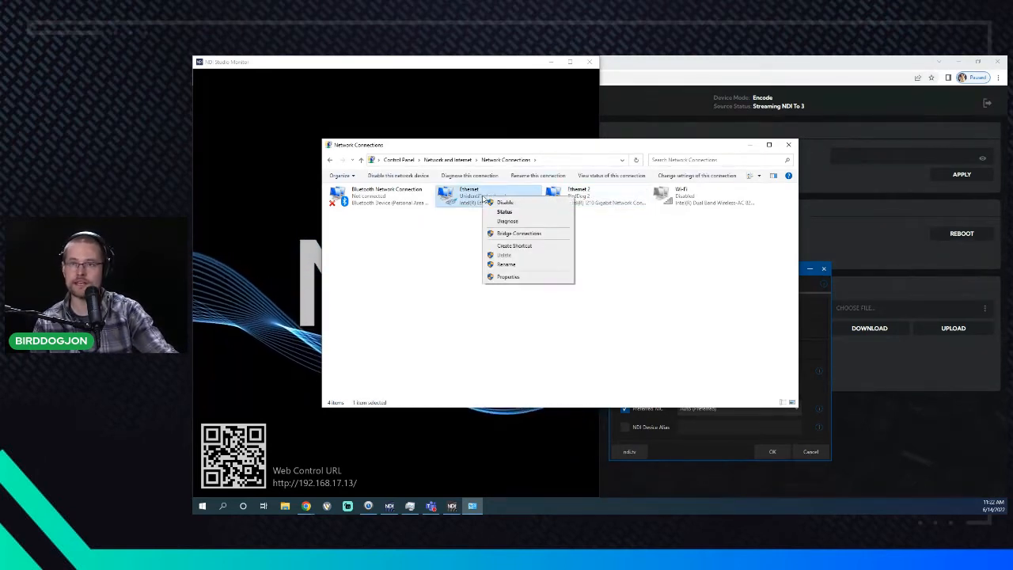
pyautogui.click(538, 266)
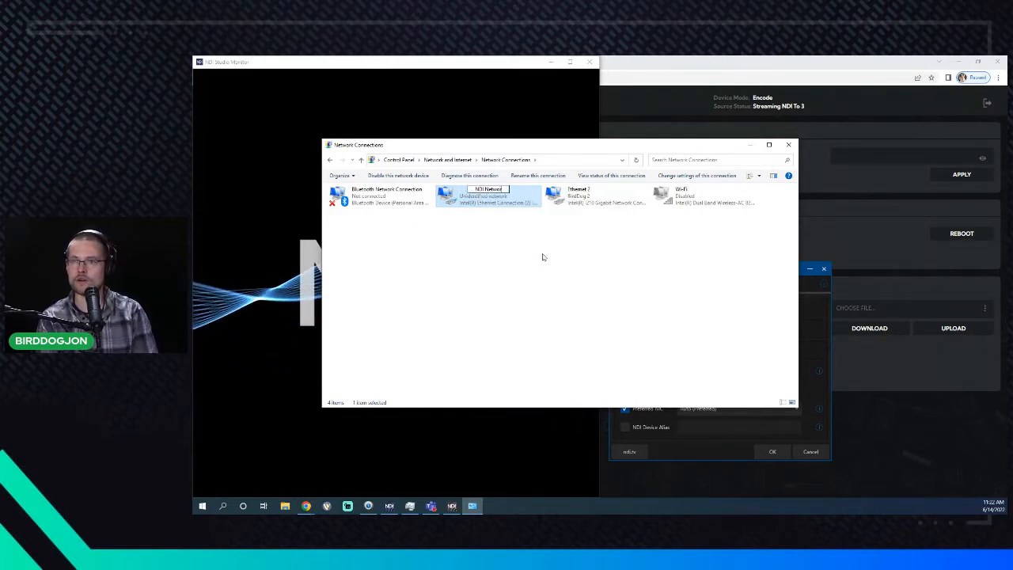
pyautogui.rightClick(603, 203)
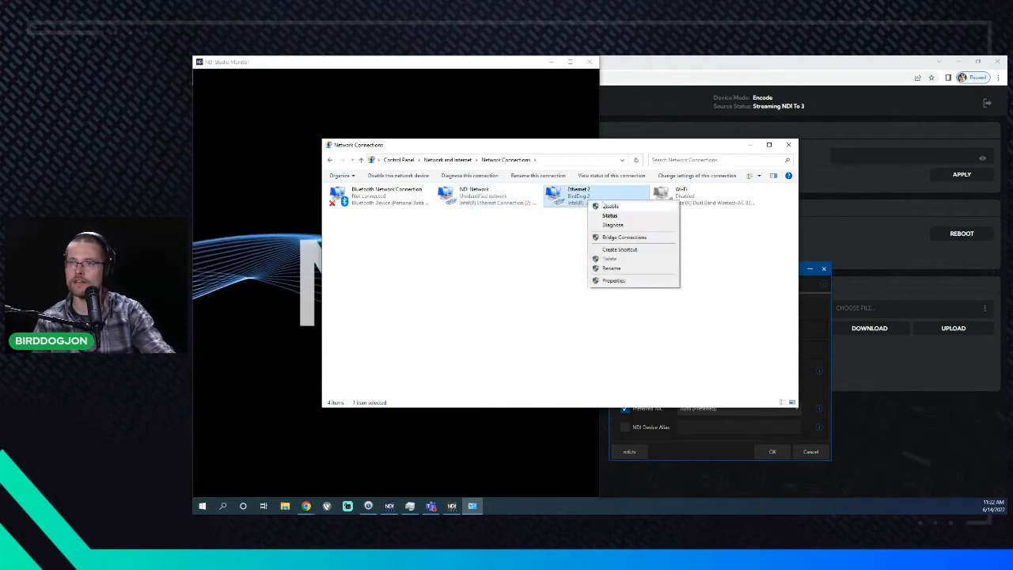
pyautogui.click(610, 269)
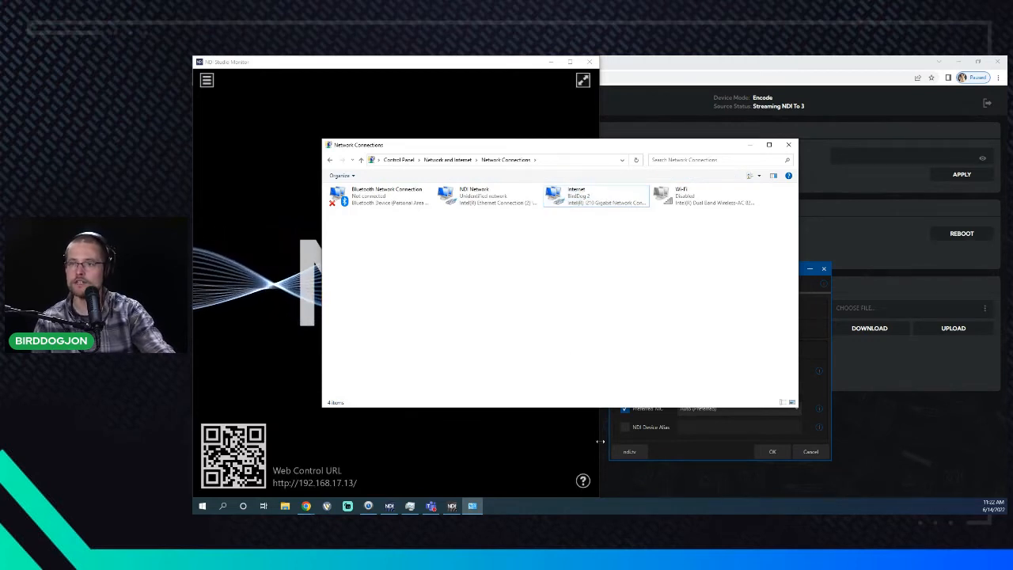
# - Close Access Manager keeping its settings, then bring the reopened window into view
pyautogui.click(686, 444)
pyautogui.click(769, 450)
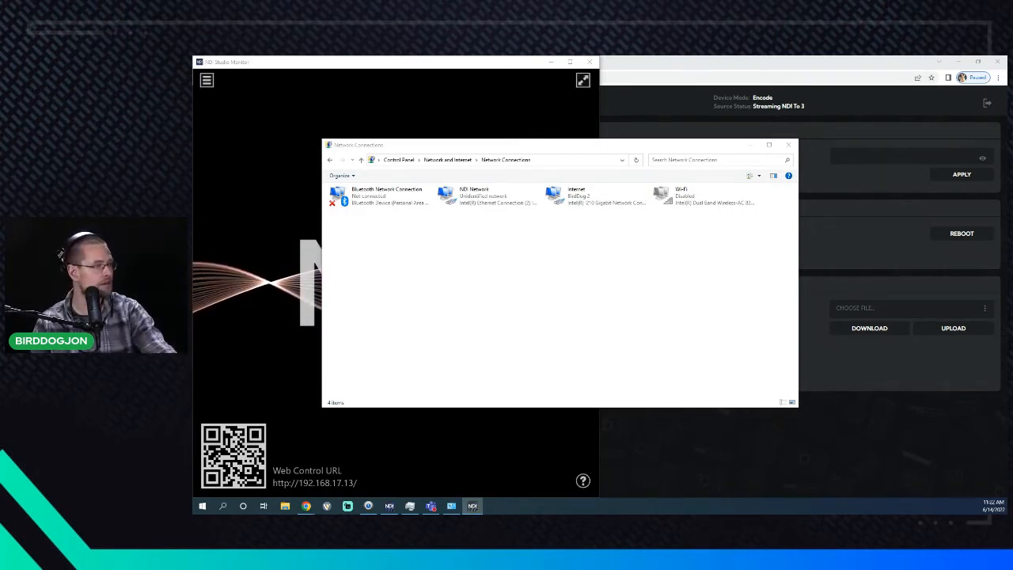
pyautogui.moveTo(1006, 349); pyautogui.dragTo(601, 148)
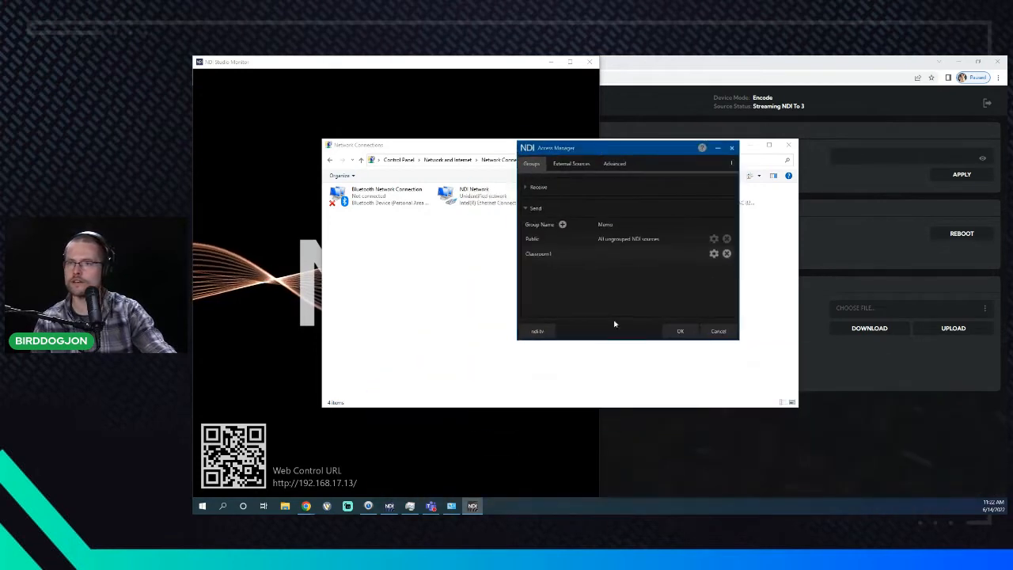
# - On Access Manager's Advanced tab, set Preferred NIC to NDI Network
pyautogui.click(615, 164)
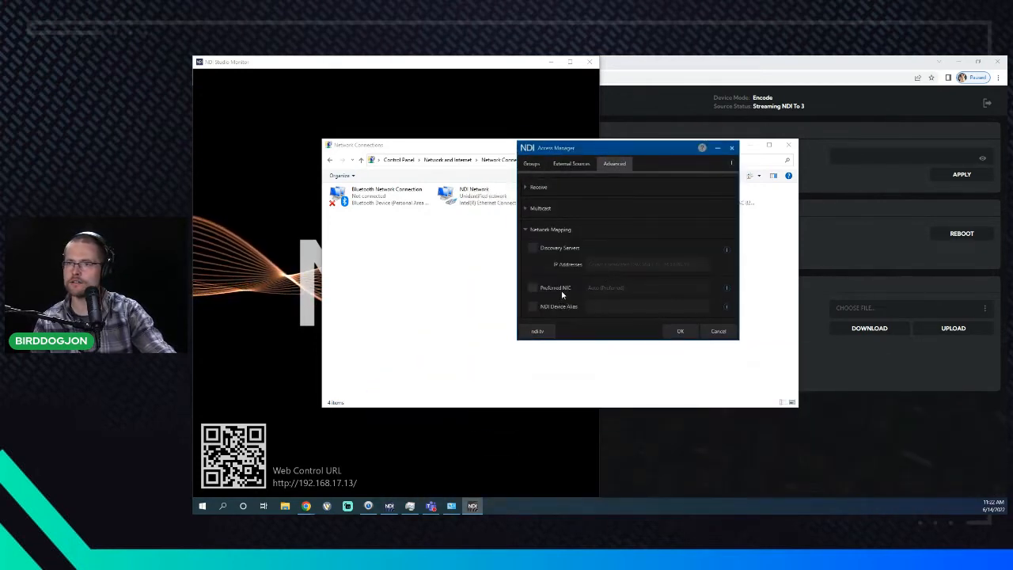
pyautogui.click(611, 288)
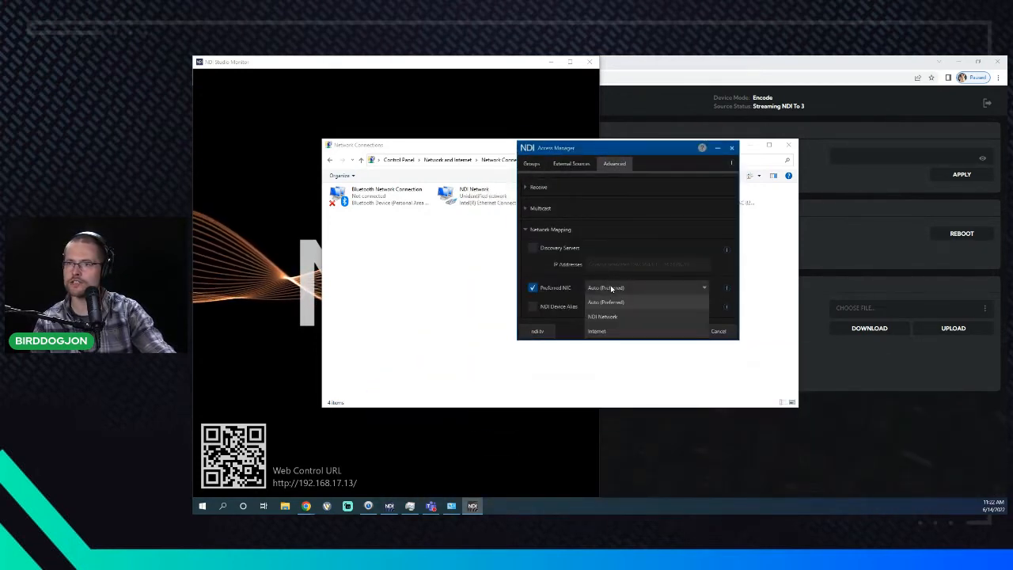
pyautogui.click(637, 317)
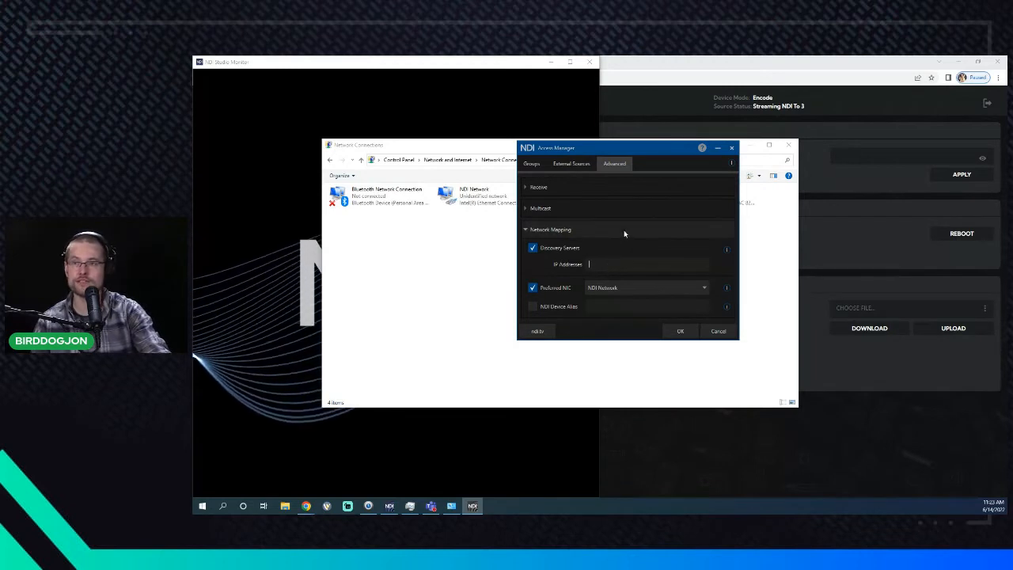
pyautogui.click(582, 249)
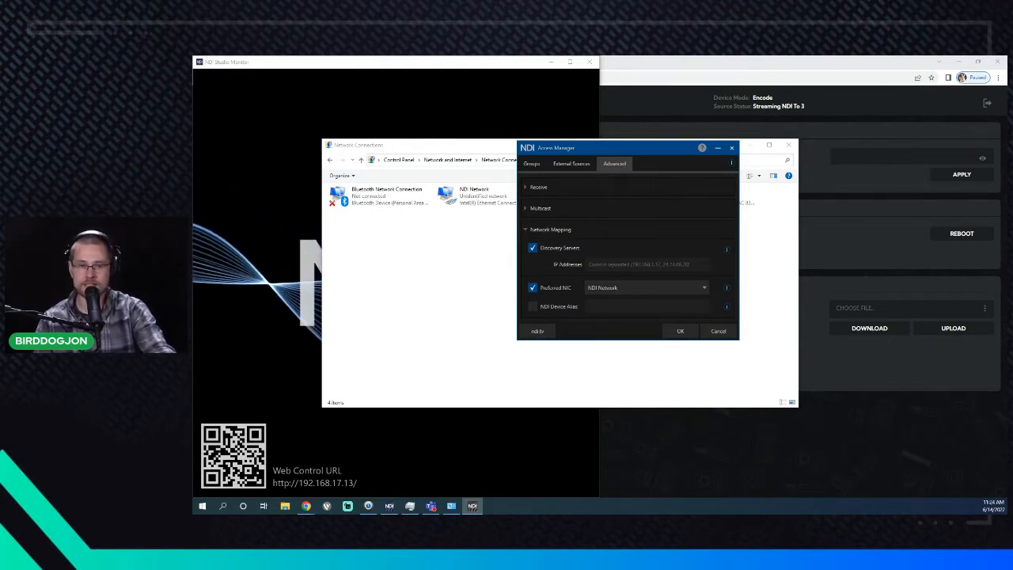
pyautogui.click(613, 265)
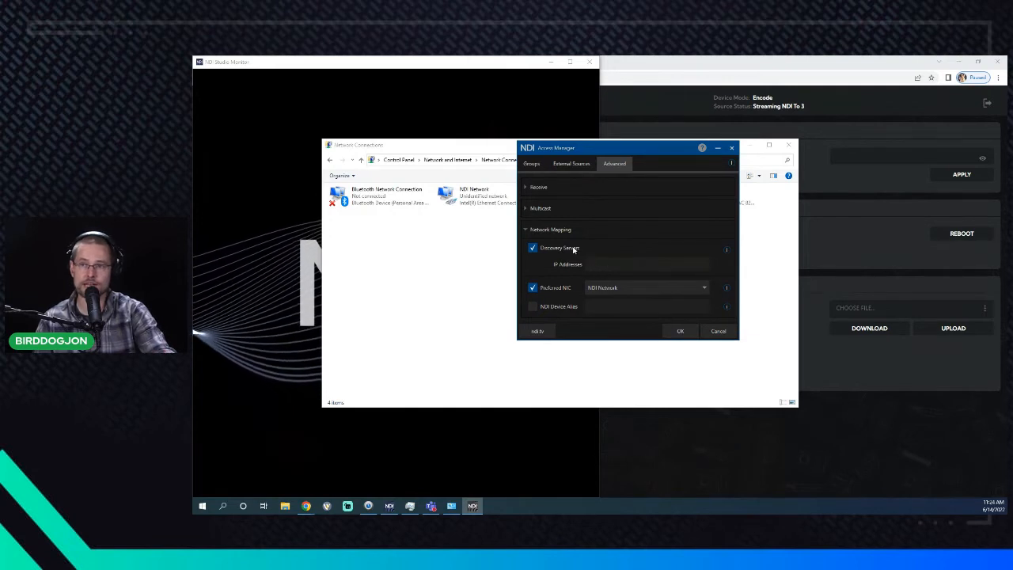
# - Untick Discovery Servers and Preferred NIC, then list Receive Mode options beside Auto (Recommended)
pyautogui.click(572, 249)
pyautogui.click(557, 288)
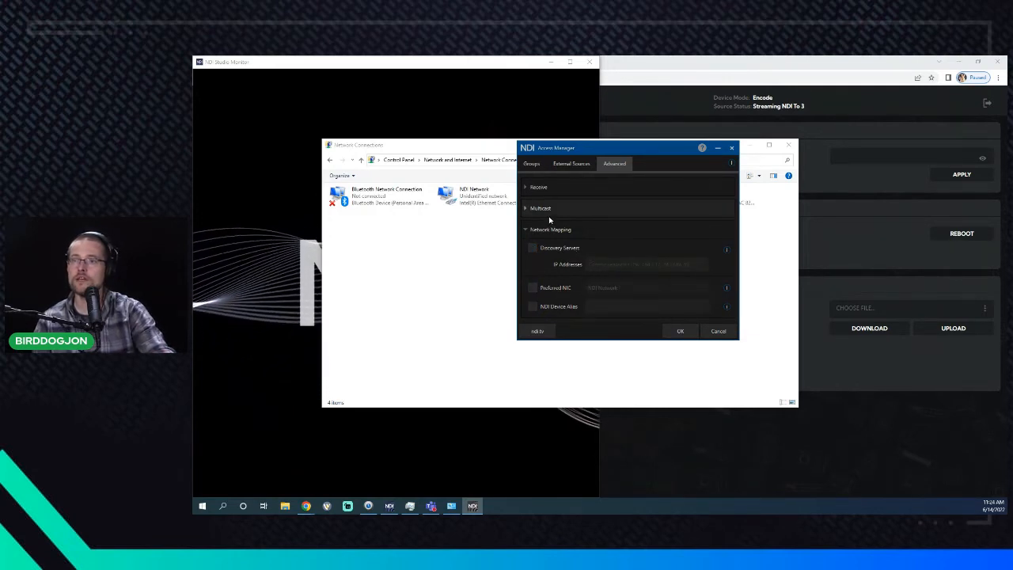
pyautogui.click(525, 230)
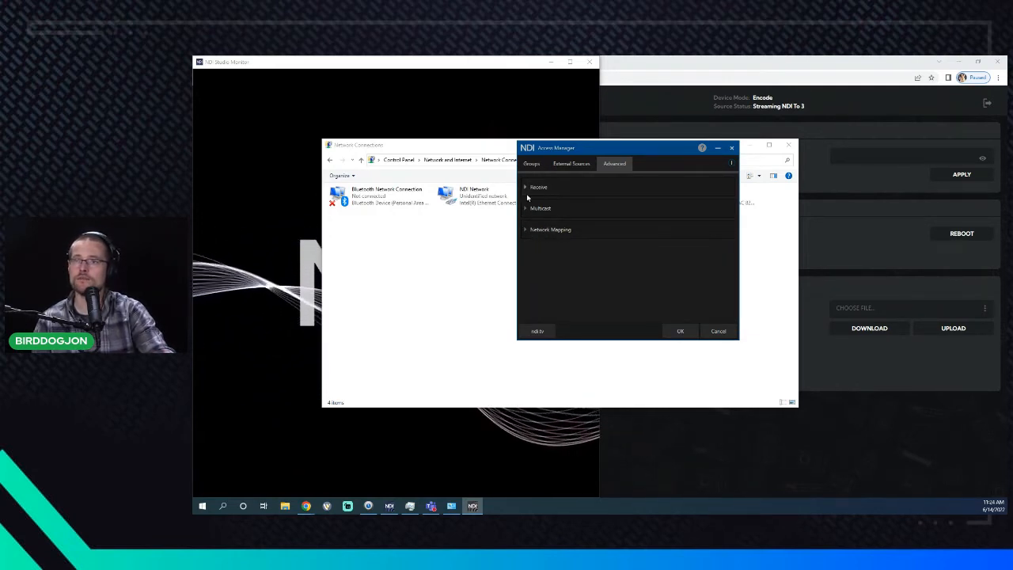
pyautogui.click(533, 187)
pyautogui.click(606, 207)
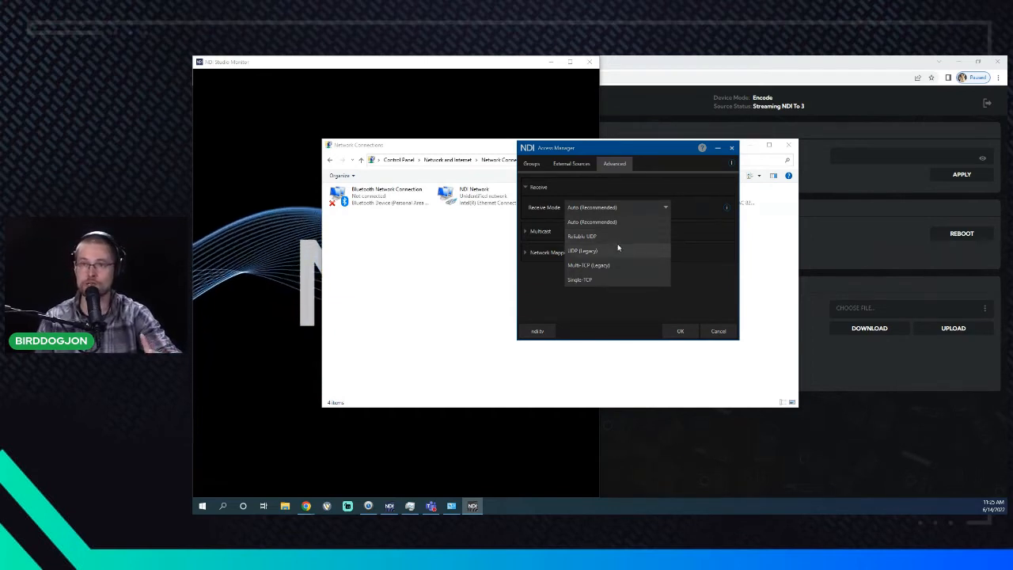
# - Keep Receive Mode on Auto (Recommended) and expand the Multicast section showing IP, Mask and TTL
pyautogui.click(537, 282)
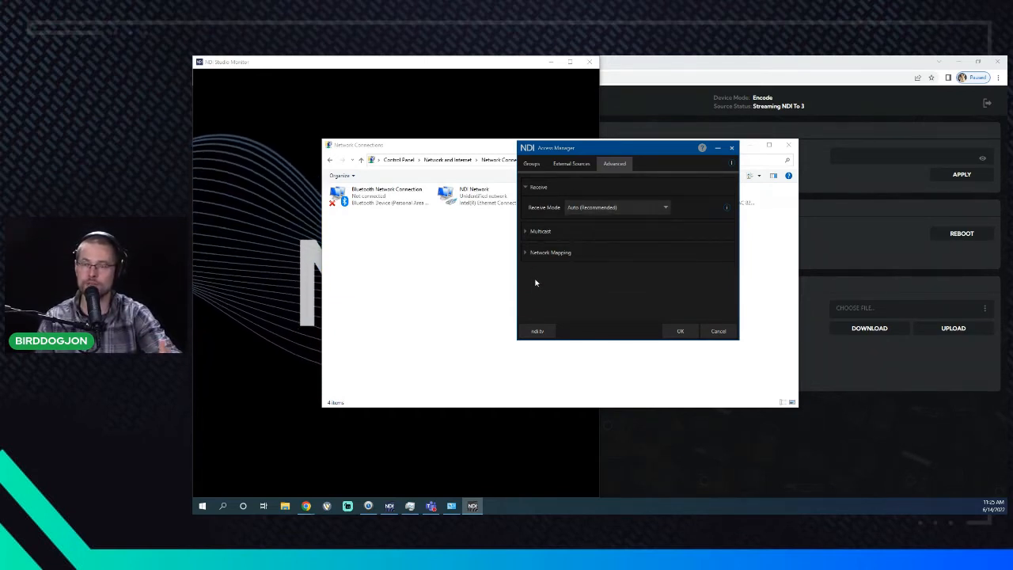
pyautogui.click(535, 187)
pyautogui.click(535, 210)
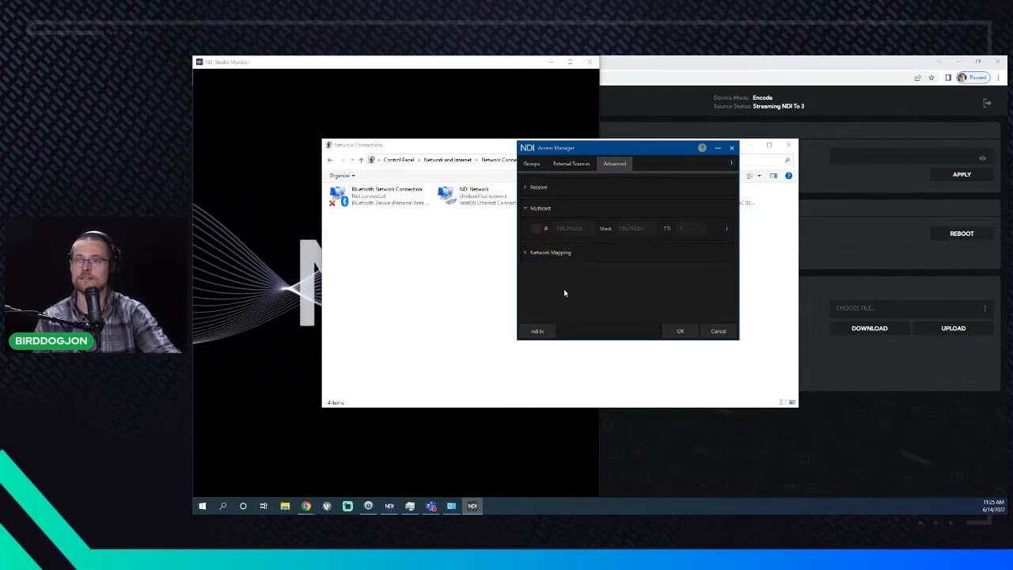
pyautogui.click(550, 252)
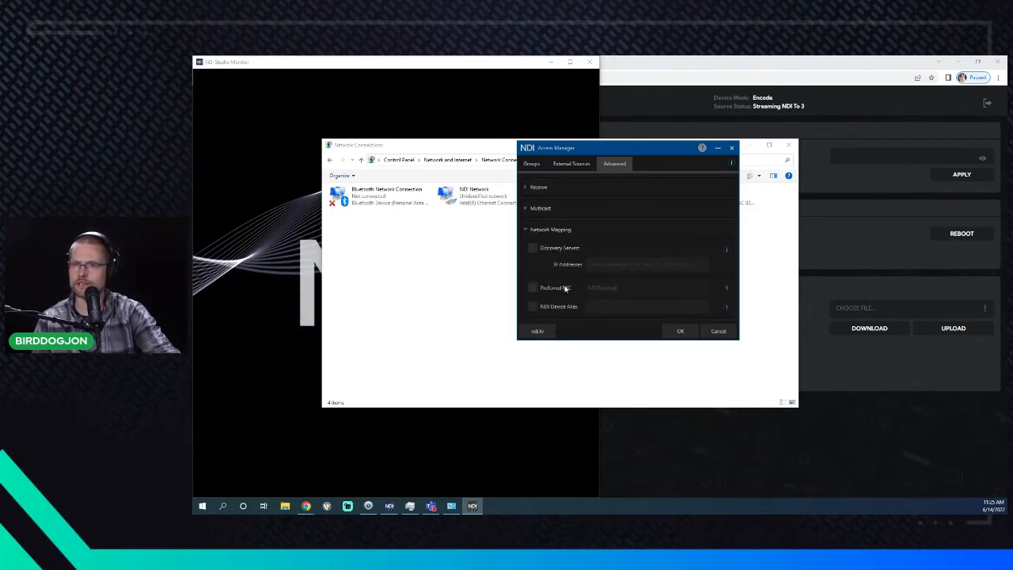
pyautogui.click(550, 229)
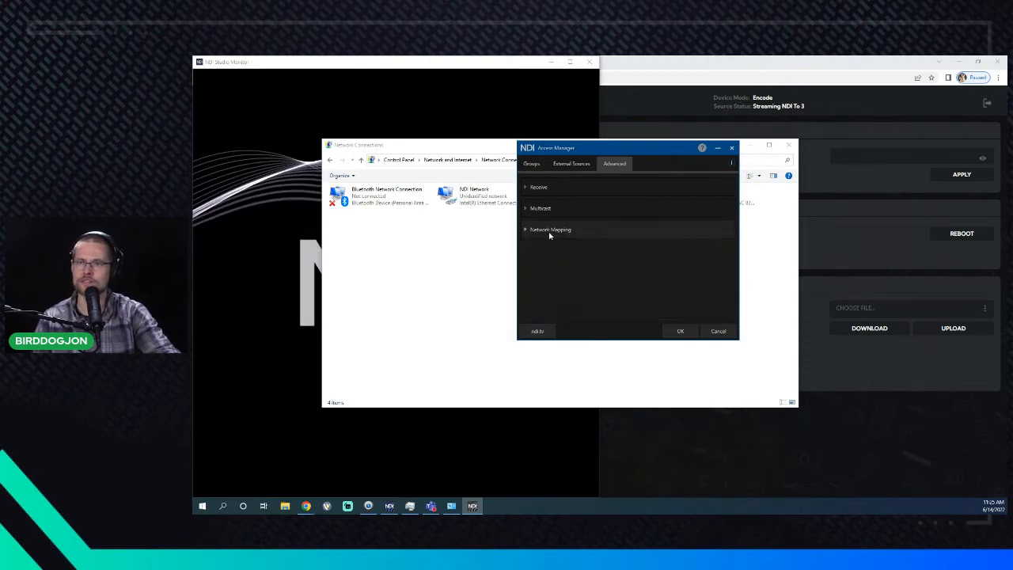
pyautogui.click(557, 210)
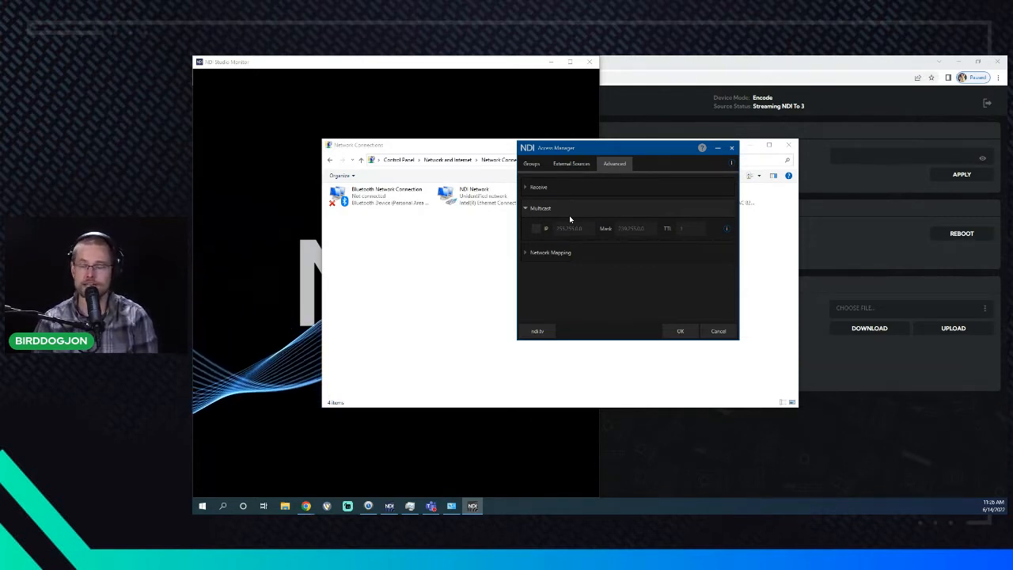
# - Check the BirdDog AV Setup network page, leaving NDI transmit method on R-UDP, then minimize Chrome
pyautogui.click(826, 428)
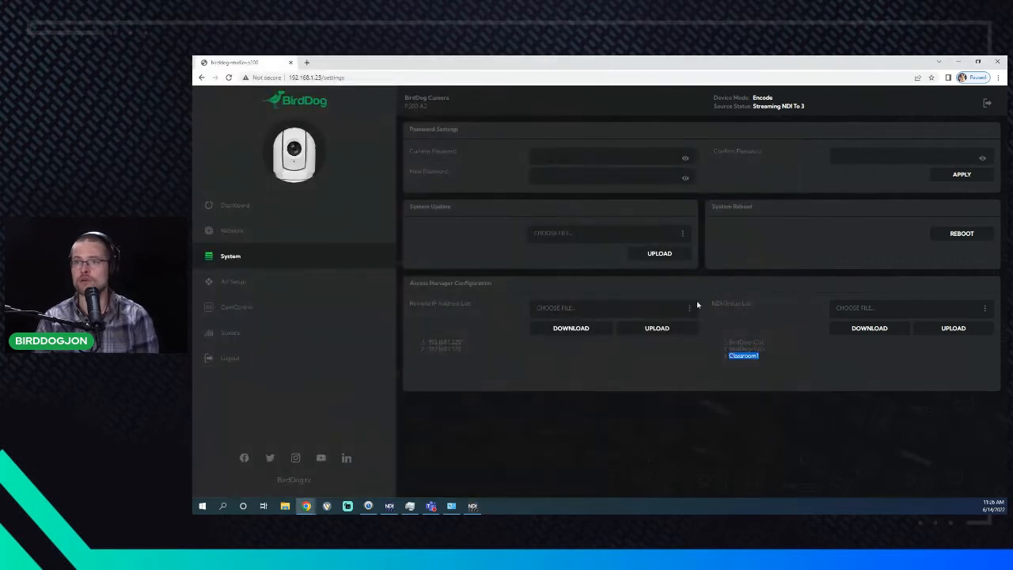
pyautogui.click(339, 287)
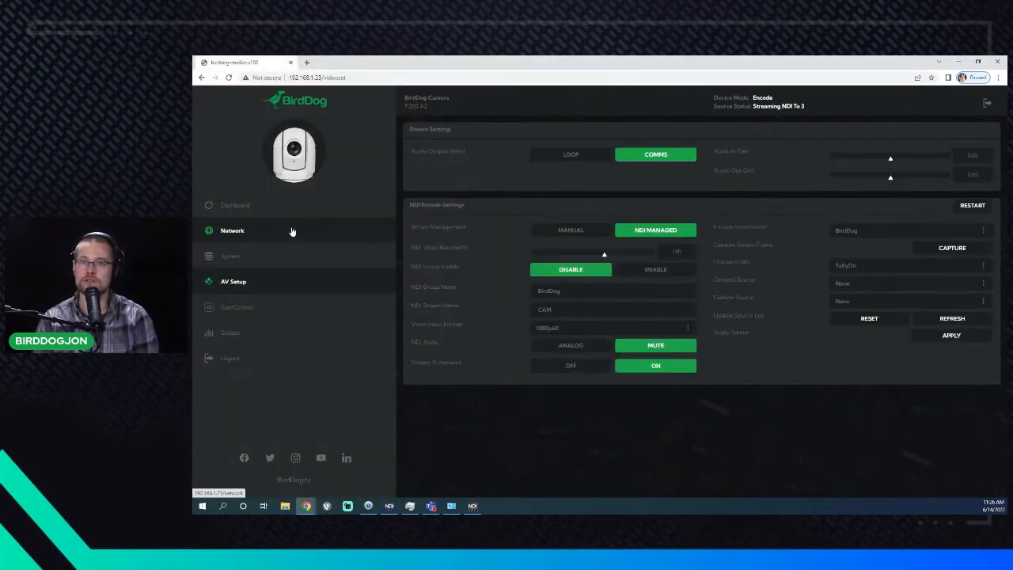
pyautogui.click(354, 229)
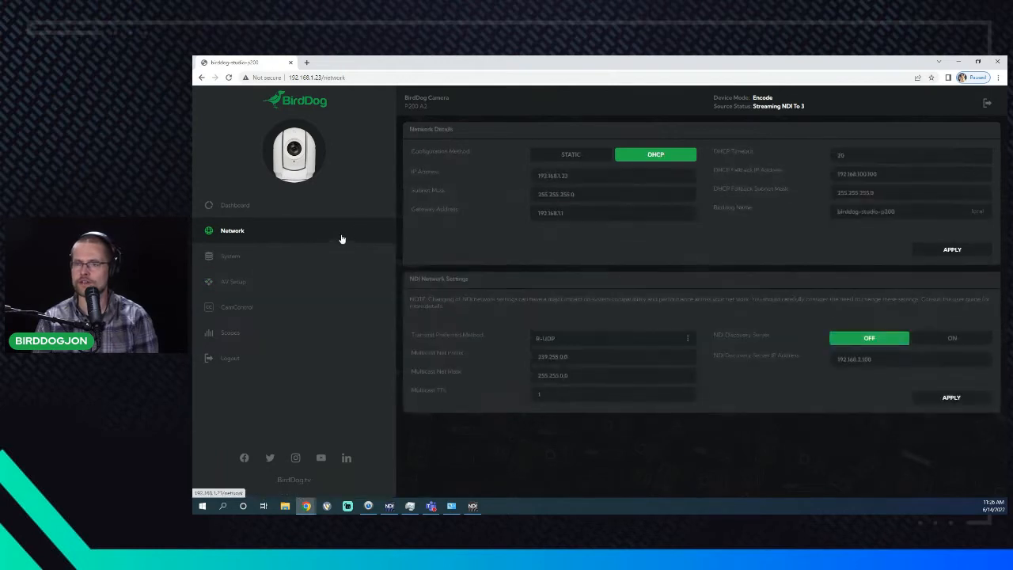
pyautogui.click(567, 337)
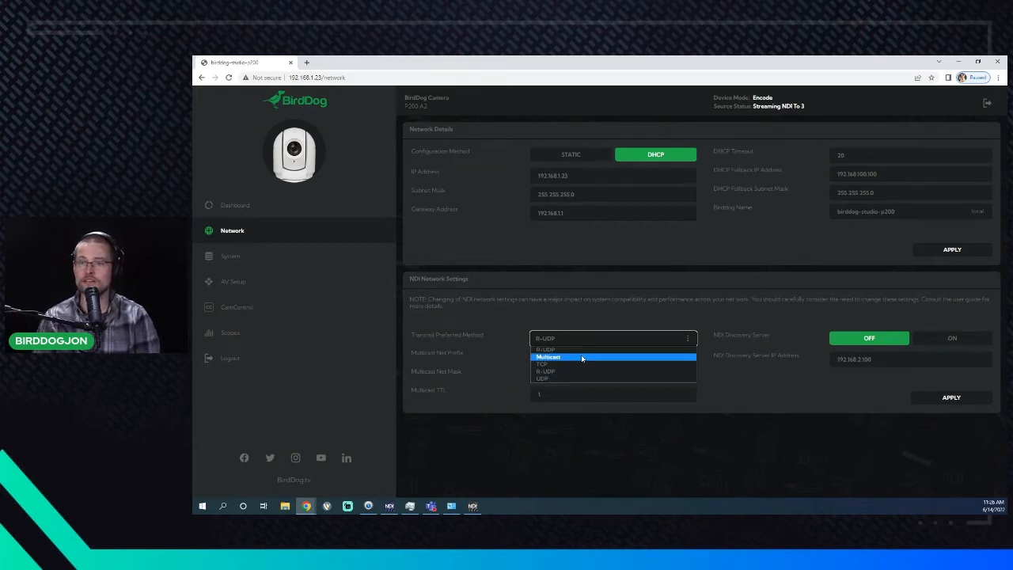
pyautogui.click(500, 329)
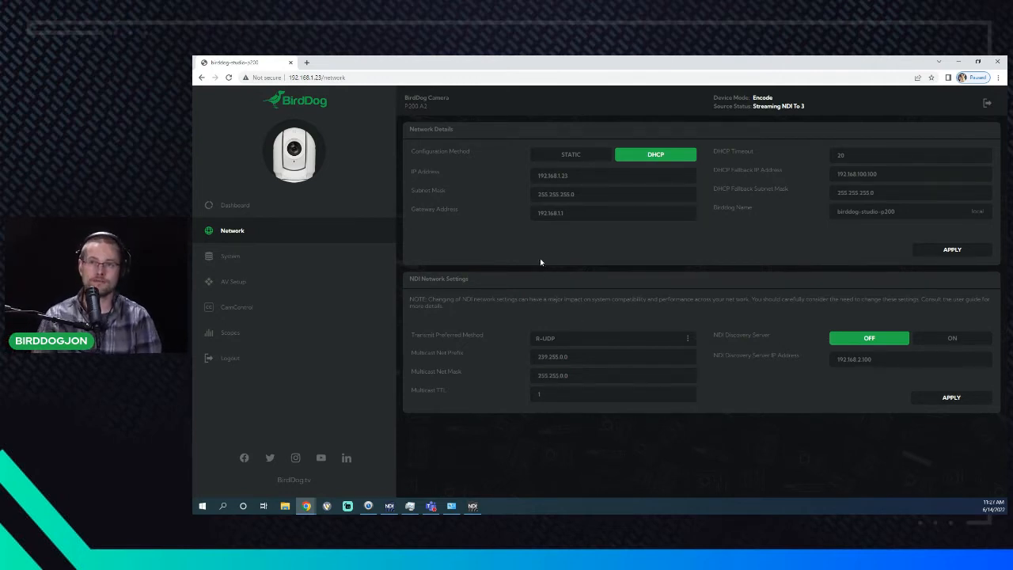
pyautogui.click(957, 62)
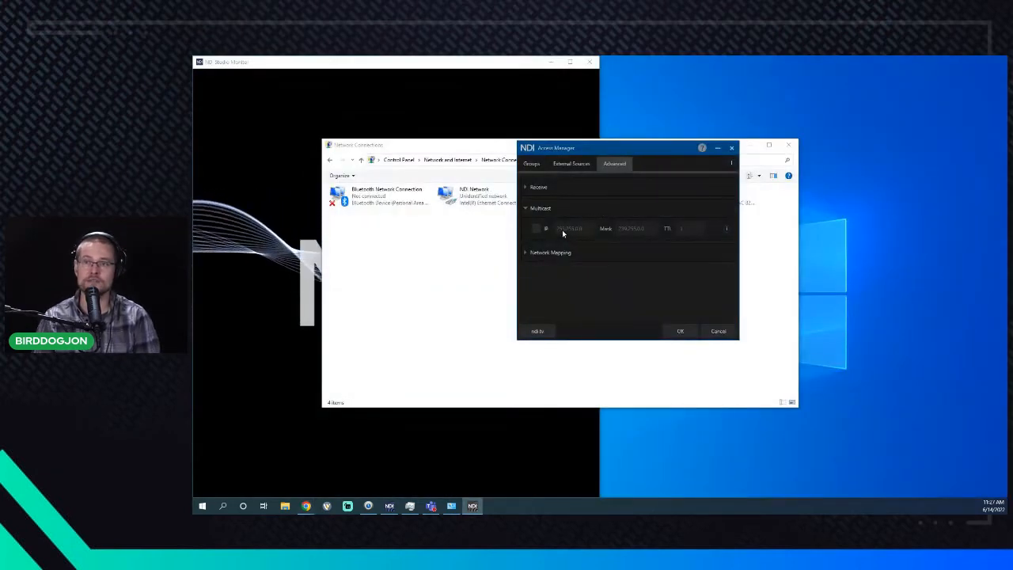
# - Tick Multicast, then cancel its warning so multicast stays off
pyautogui.click(537, 229)
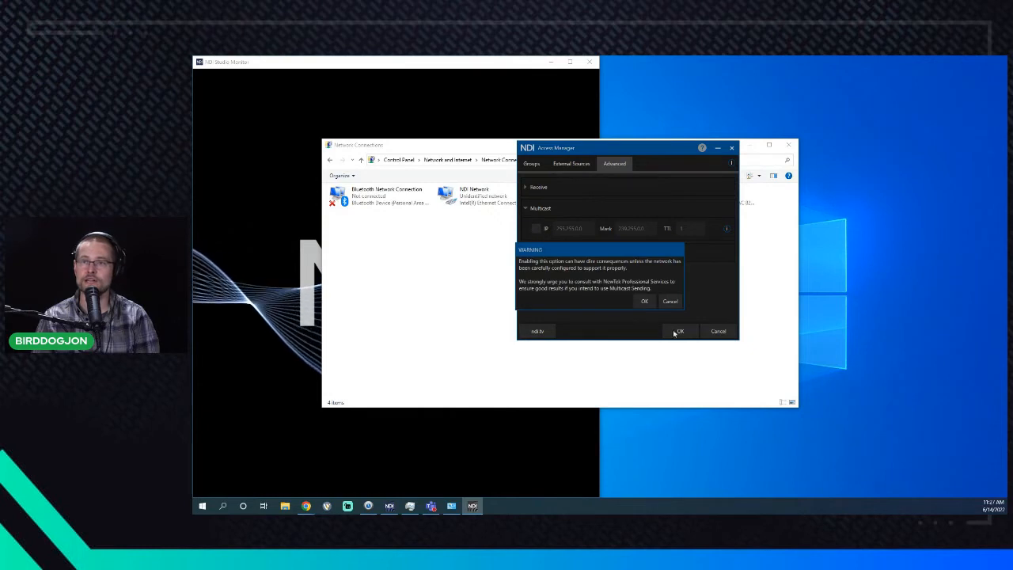
pyautogui.click(670, 299)
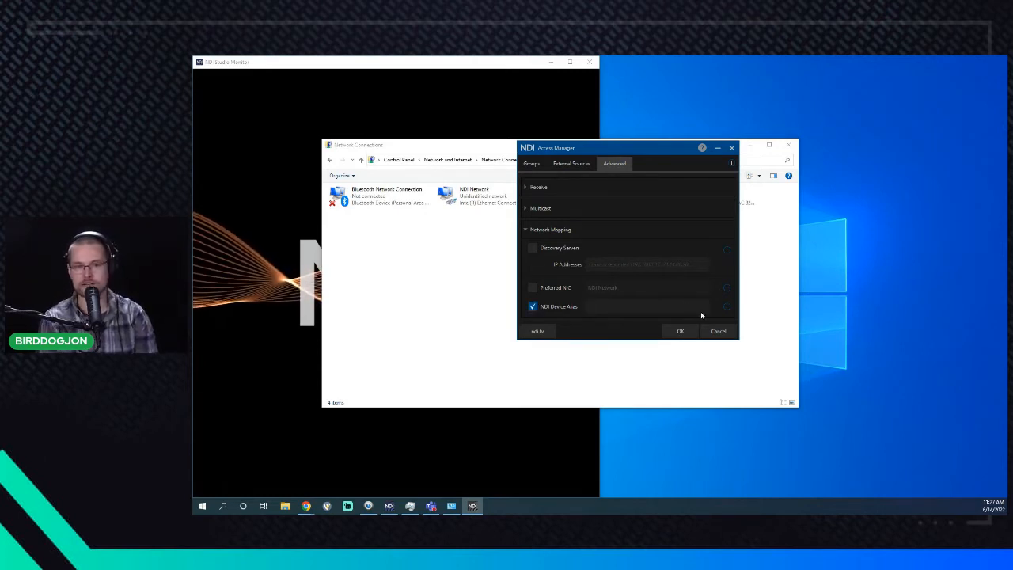
# - Set the NDI Device Alias to 'KnutsonStudios' and save the Access Manager settings
pyautogui.write('KnutsonS')
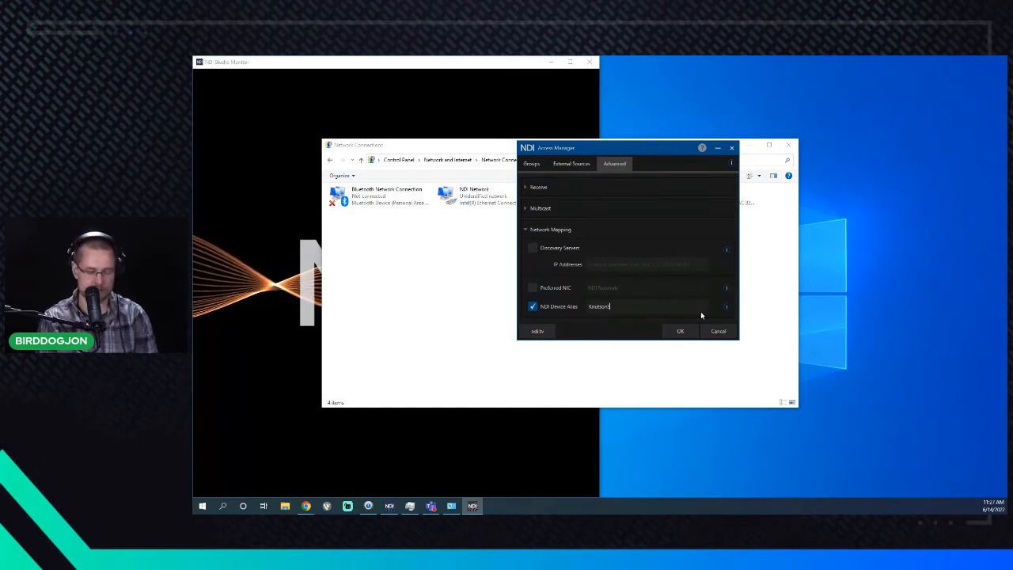
pyautogui.write('tudios')
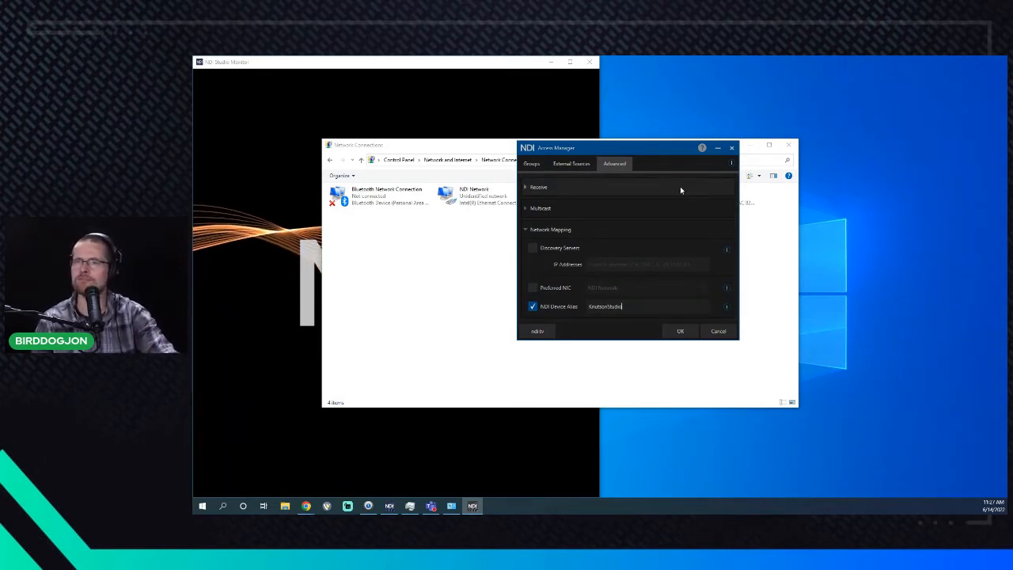
pyautogui.moveTo(649, 140); pyautogui.dragTo(633, 308)
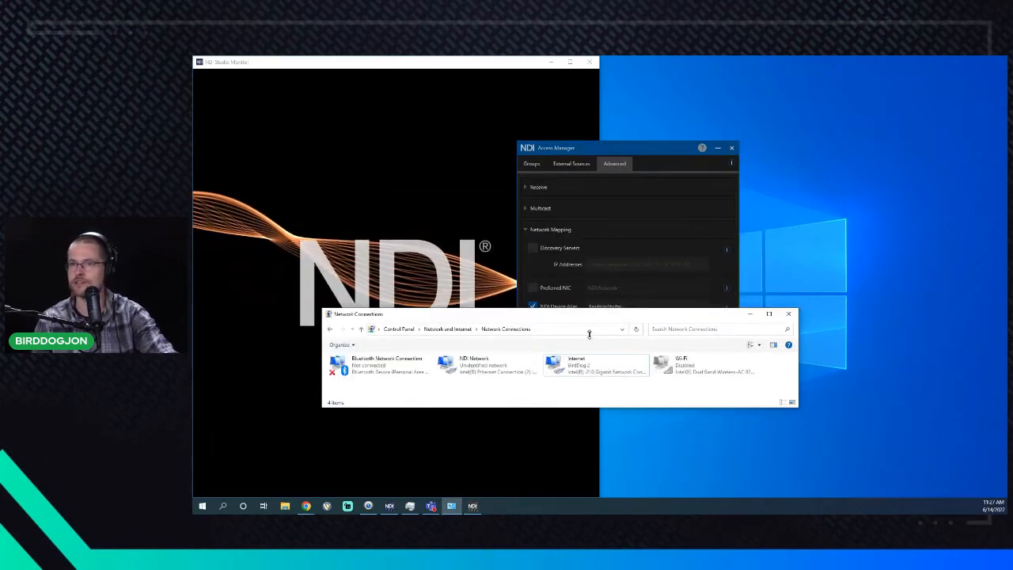
pyautogui.moveTo(625, 148); pyautogui.dragTo(708, 120)
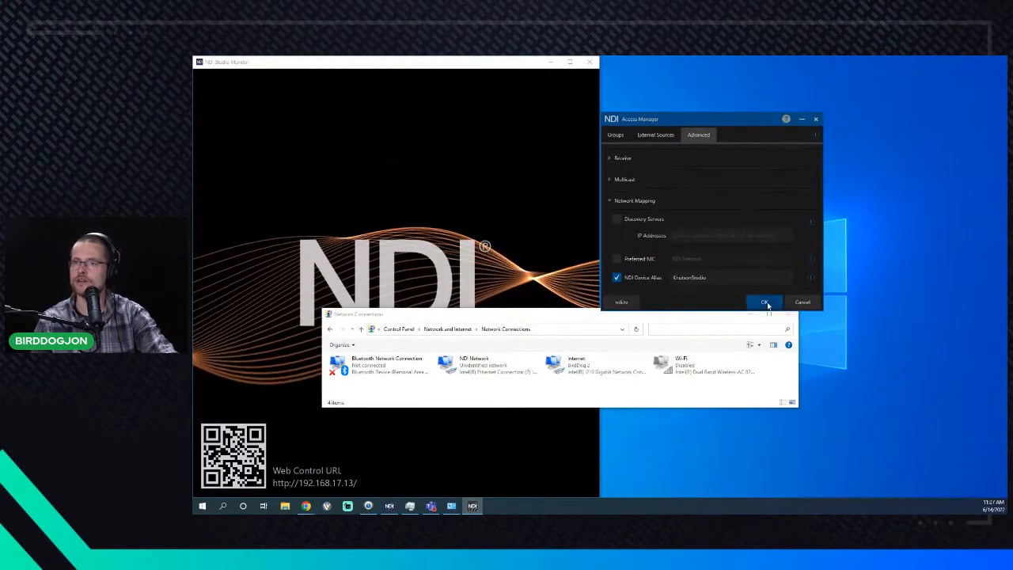
pyautogui.click(764, 301)
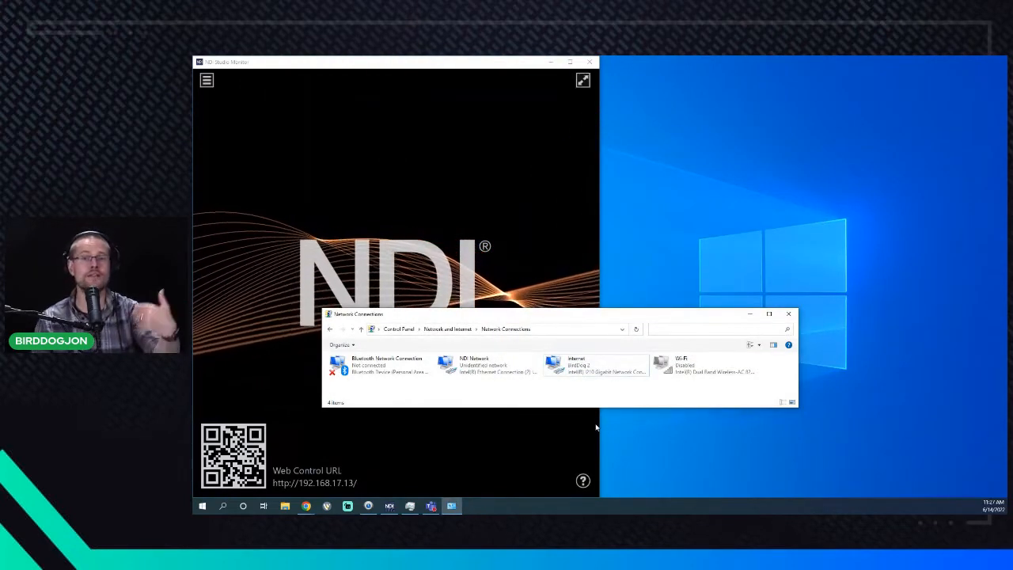
# - Close Network Connections, review the six NDI sources in Studio Monitor, then exit it
pyautogui.click(788, 315)
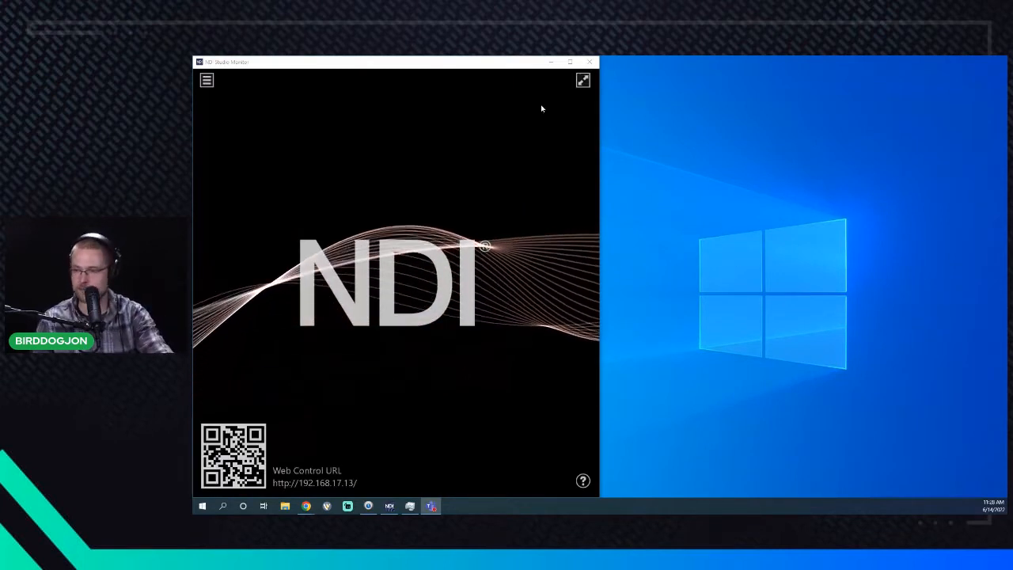
pyautogui.rightClick(388, 390)
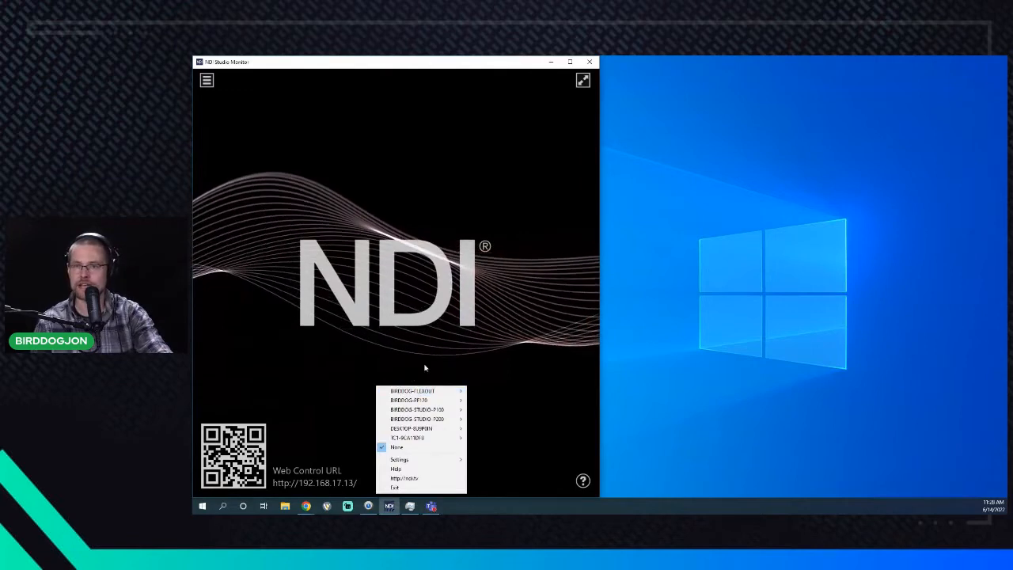
pyautogui.moveTo(459, 431)
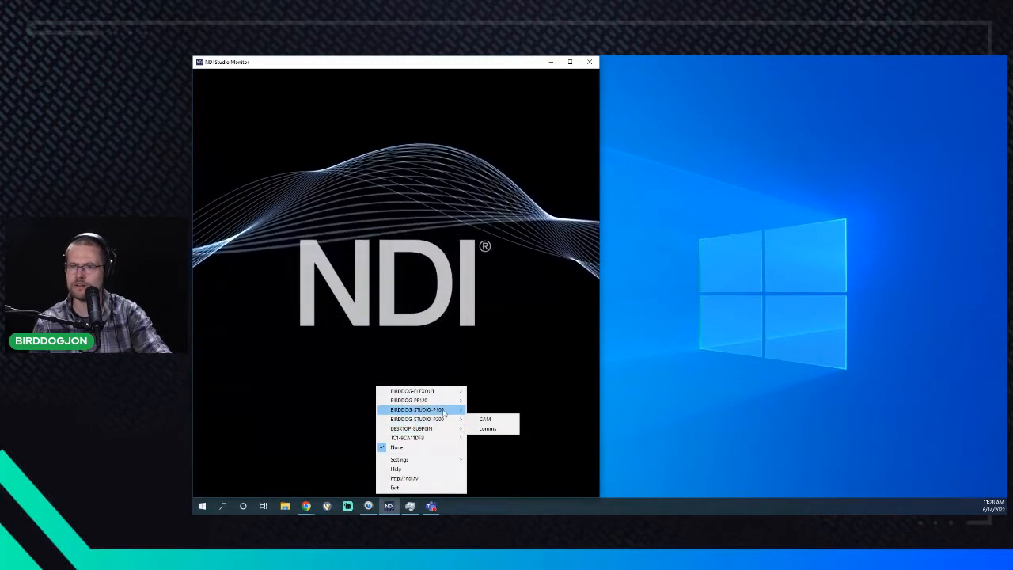
pyautogui.click(397, 364)
pyautogui.rightClick(360, 380)
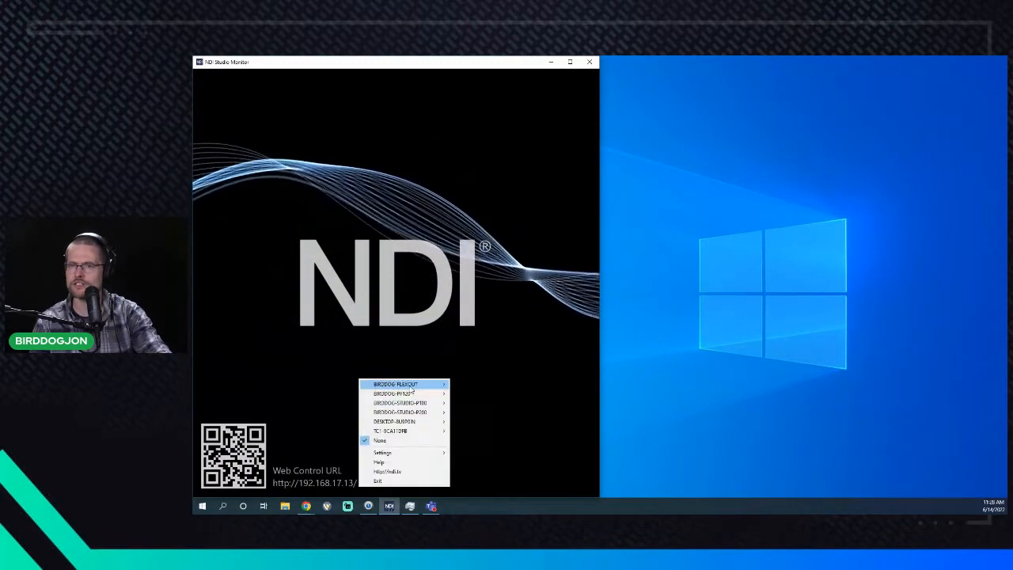
pyautogui.click(590, 62)
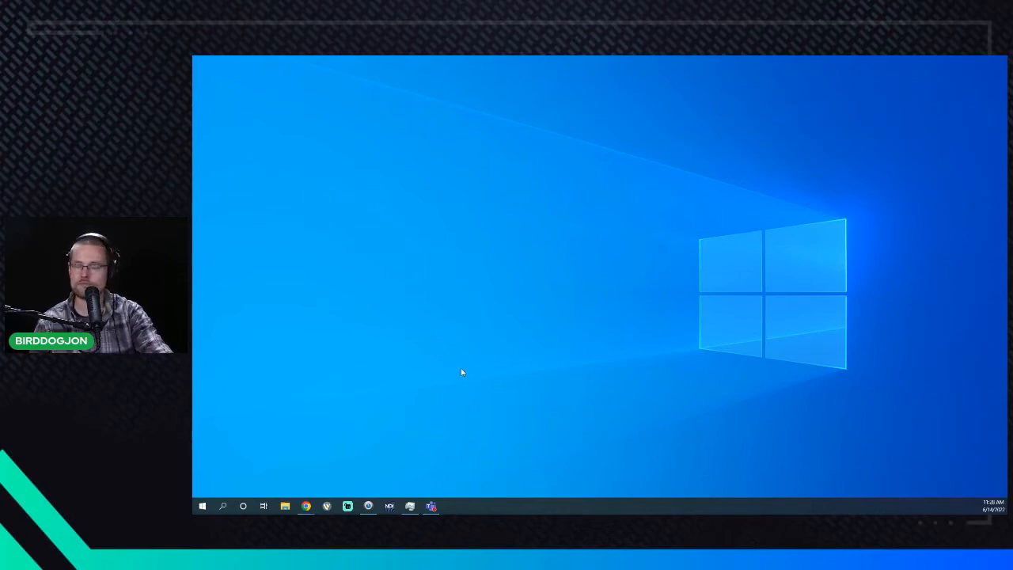
# - Relaunch Studio Monitor and confirm the new studio alias appears in its source list
pyautogui.click(388, 505)
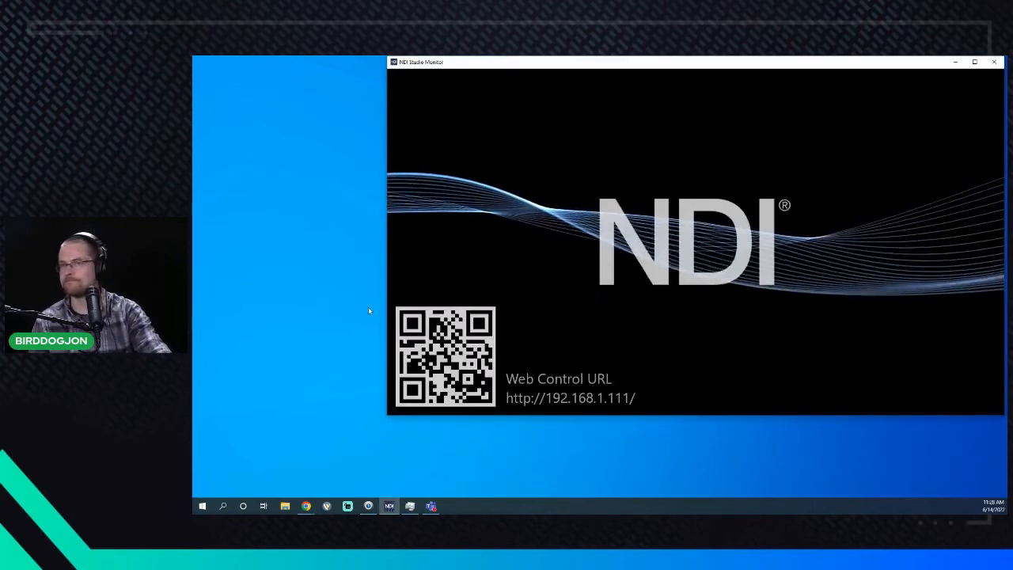
pyautogui.rightClick(542, 141)
pyautogui.moveTo(615, 171)
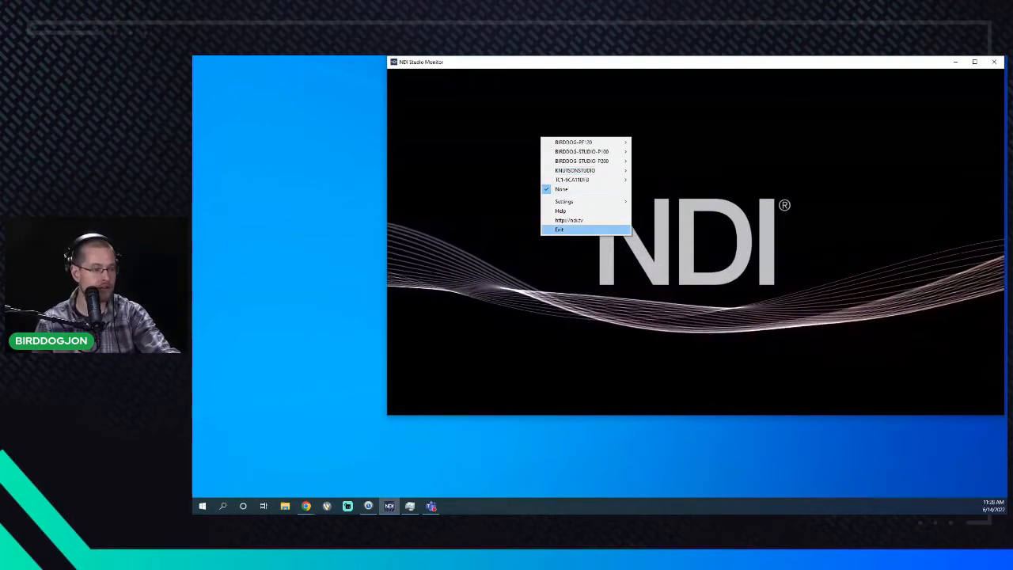
pyautogui.click(584, 454)
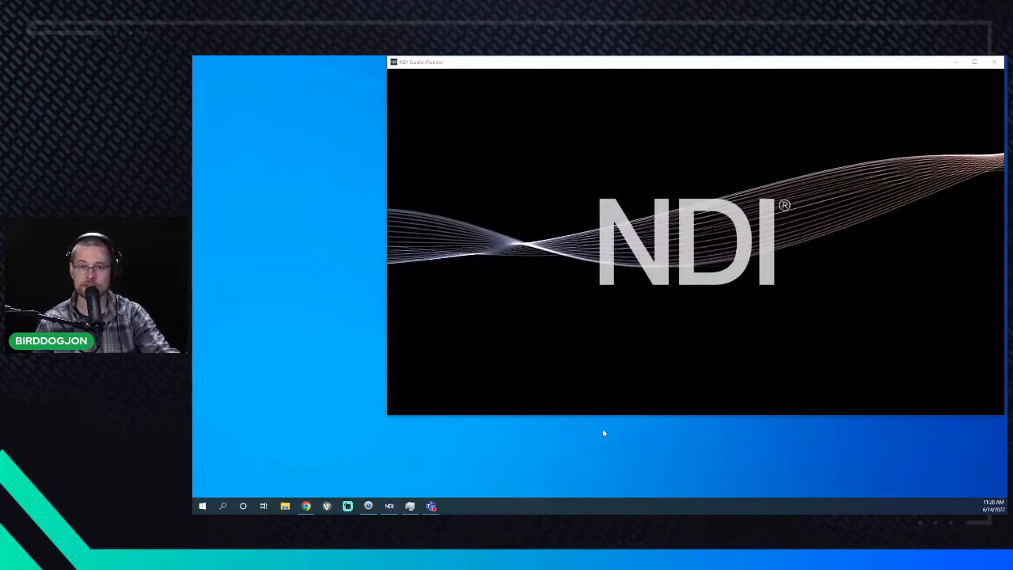
# - Browse the outputs under the studio alias source, then drag Access Manager back on screen
pyautogui.moveTo(613, 349)
pyautogui.rightClick(525, 238)
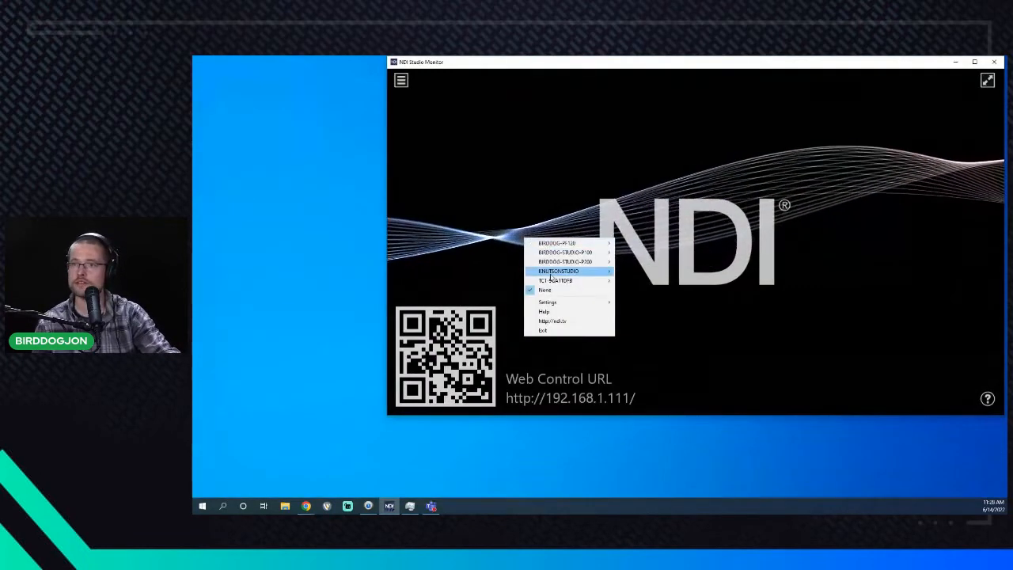
pyautogui.moveTo(553, 272)
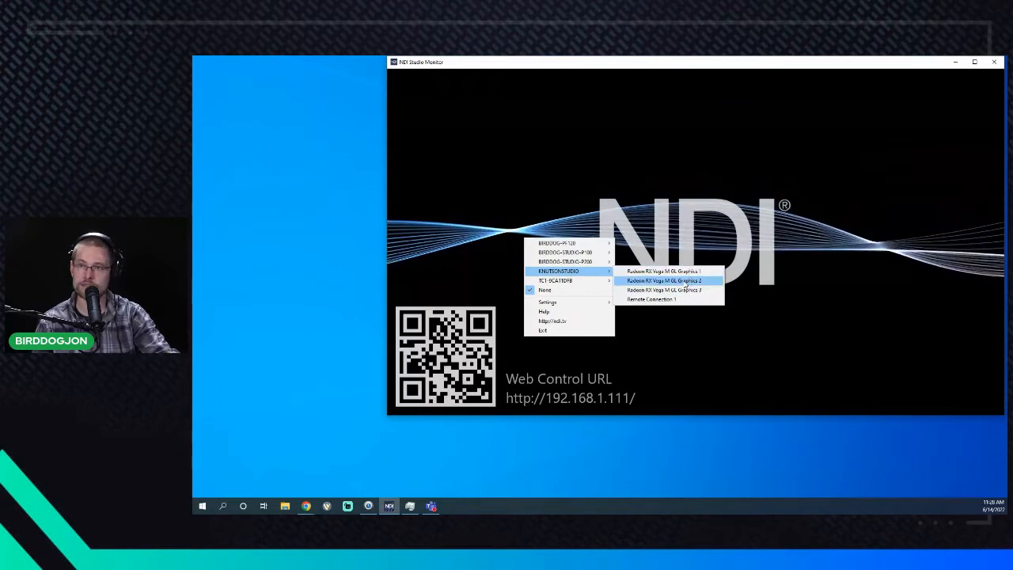
pyautogui.click(731, 362)
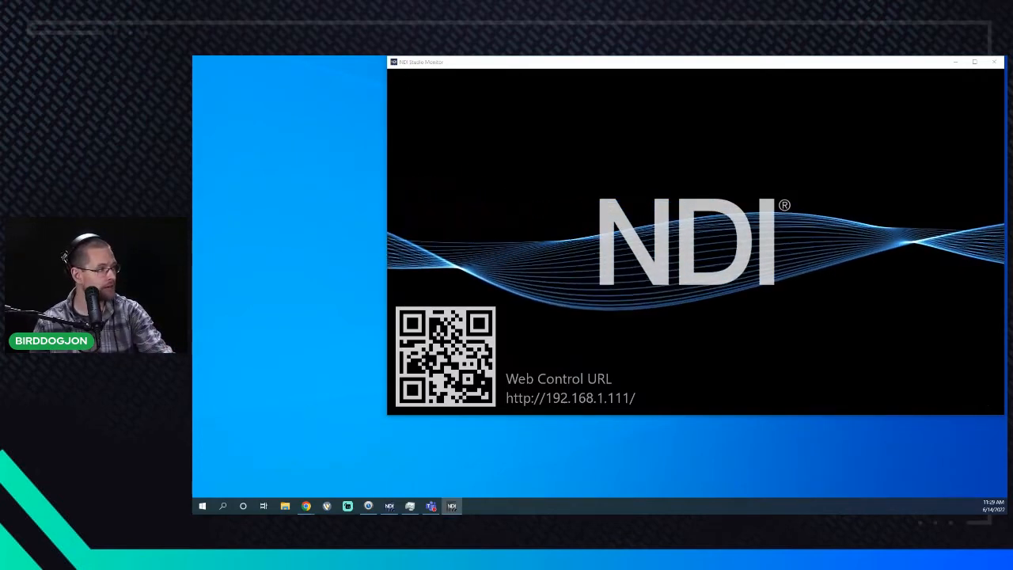
pyautogui.moveTo(1003, 315); pyautogui.dragTo(338, 171)
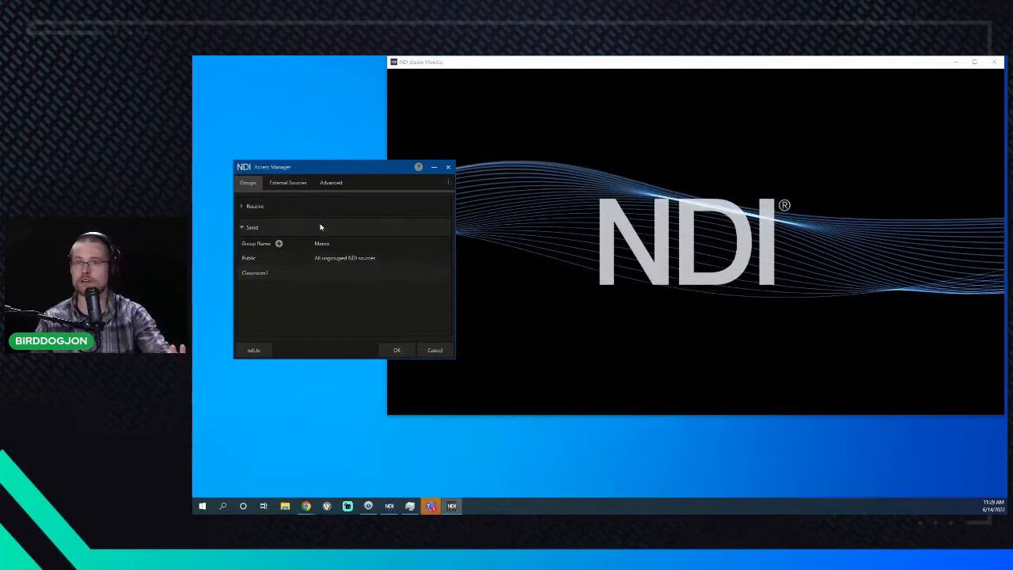
# - Switch Access Manager to External Sources, showing its empty IP address list, and move it top-left
pyautogui.click(295, 187)
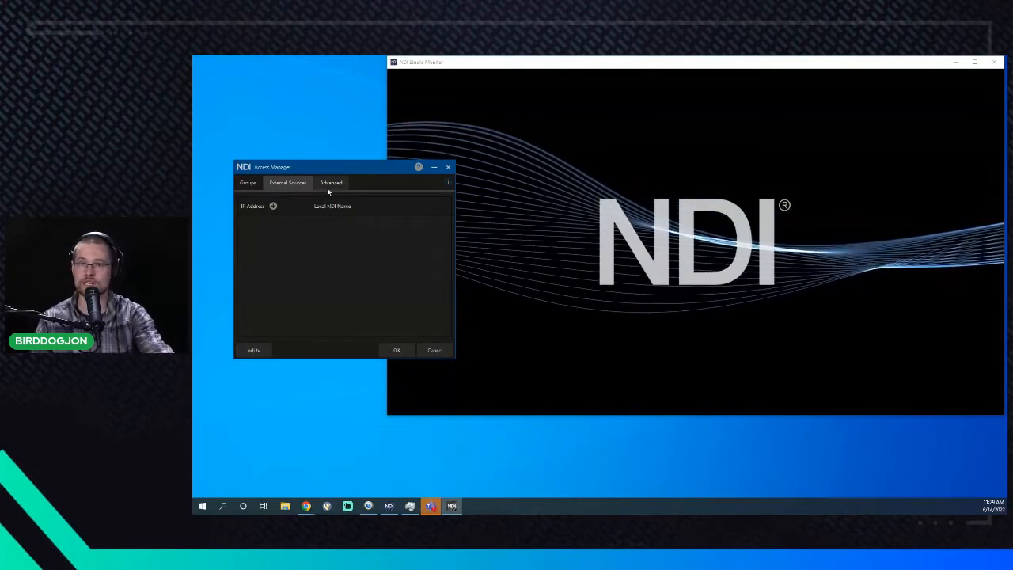
pyautogui.click(248, 183)
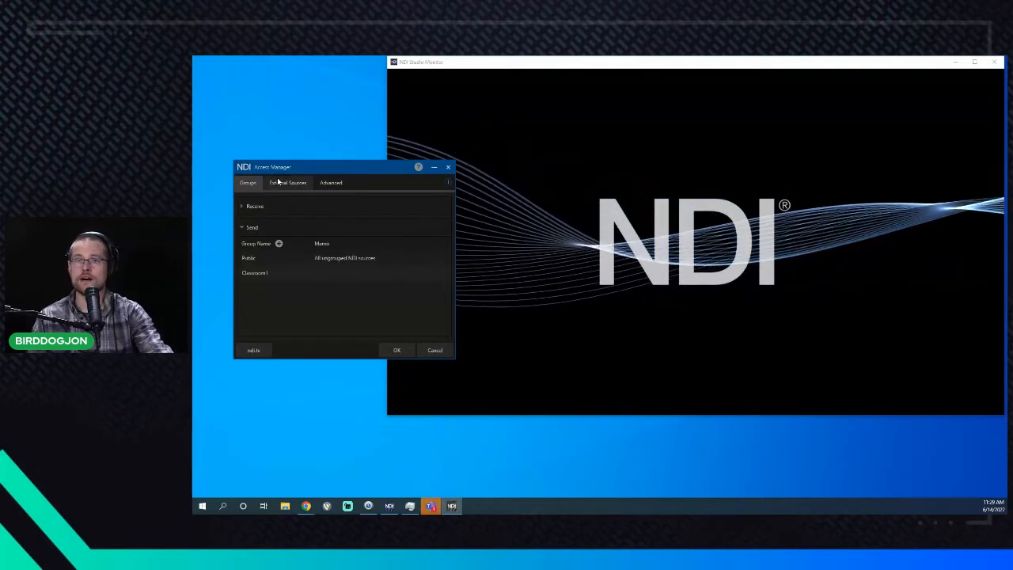
pyautogui.click(280, 184)
pyautogui.moveTo(309, 174); pyautogui.dragTo(275, 107)
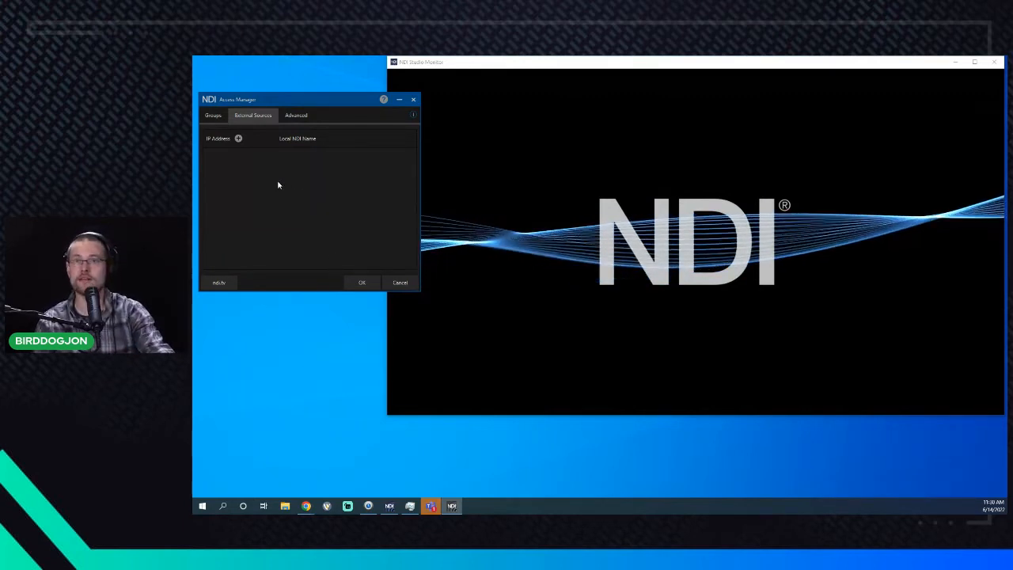
# - Return to the Groups tab to review the Public and Classroom1 send groups
pyautogui.click(216, 118)
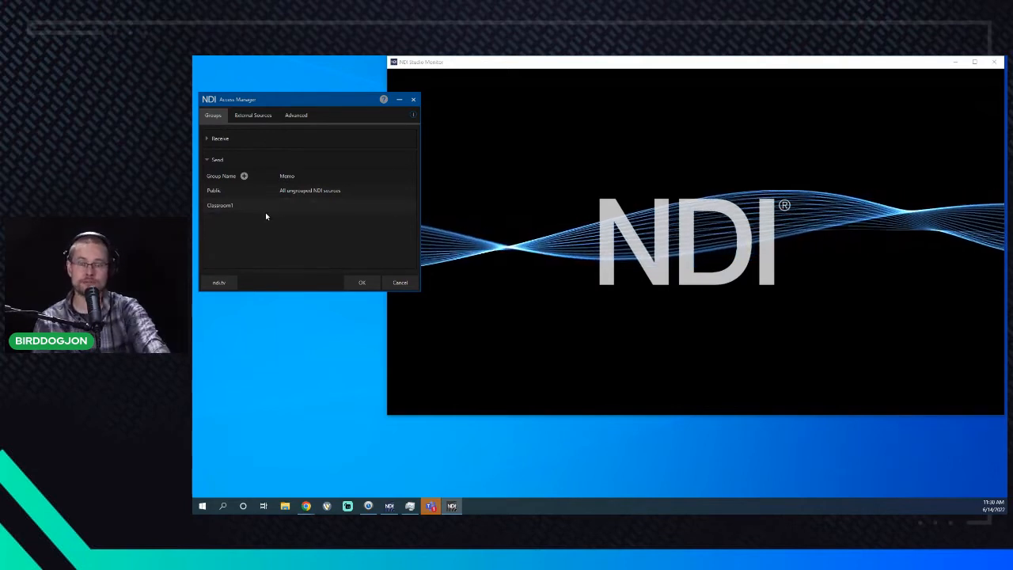
pyautogui.moveTo(262, 210)
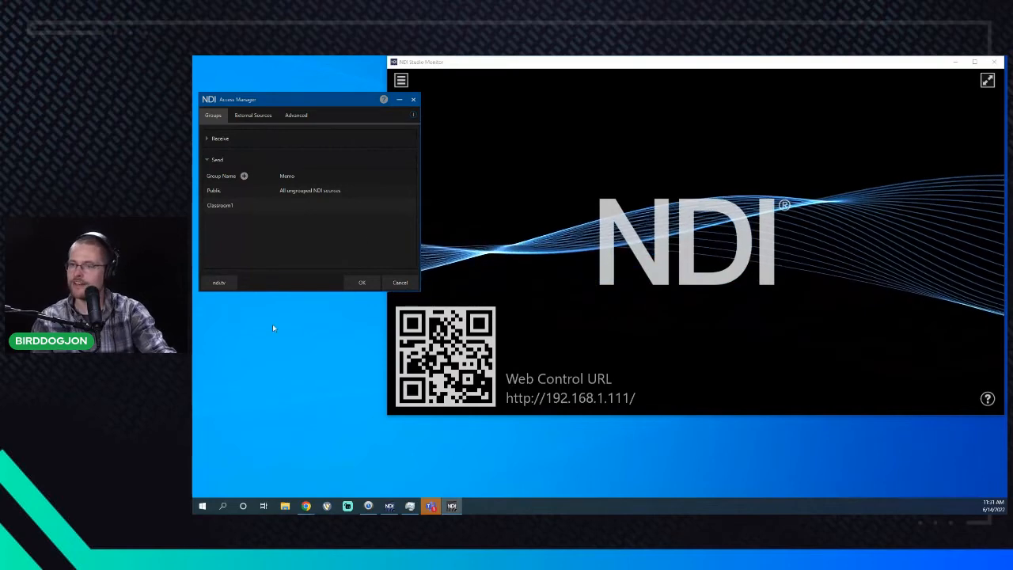
# - Go through External Sources to the Advanced tab with discovery server and alias settings
pyautogui.click(253, 115)
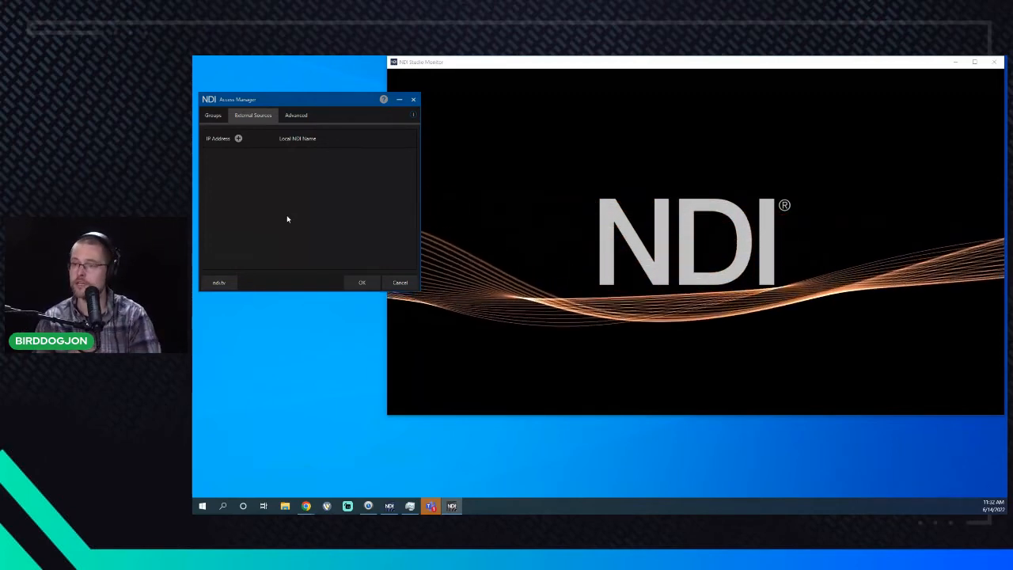
pyautogui.click(299, 116)
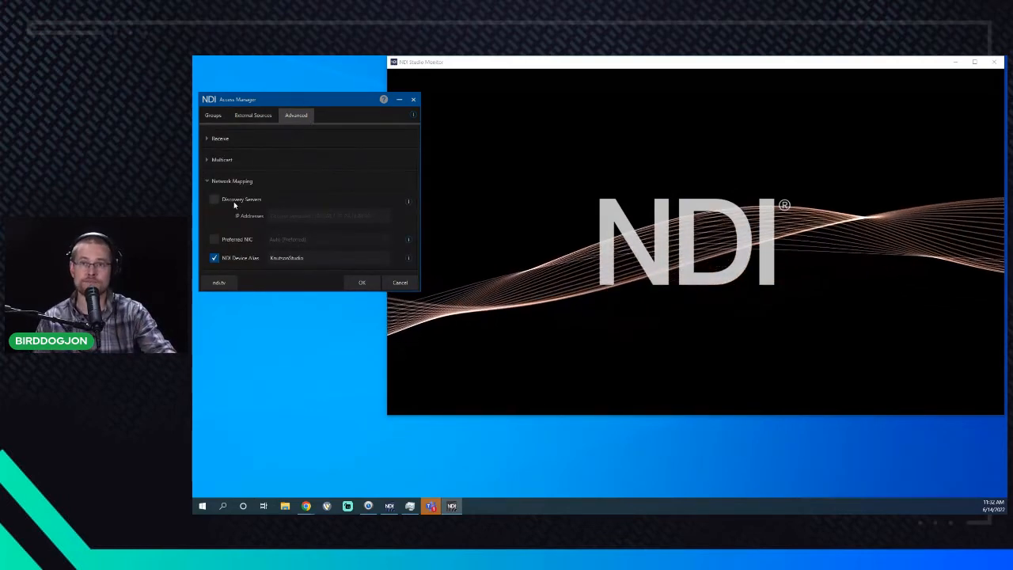
# - Uncheck NDI Device Alias under Network Mapping on the Advanced tab
pyautogui.click(214, 259)
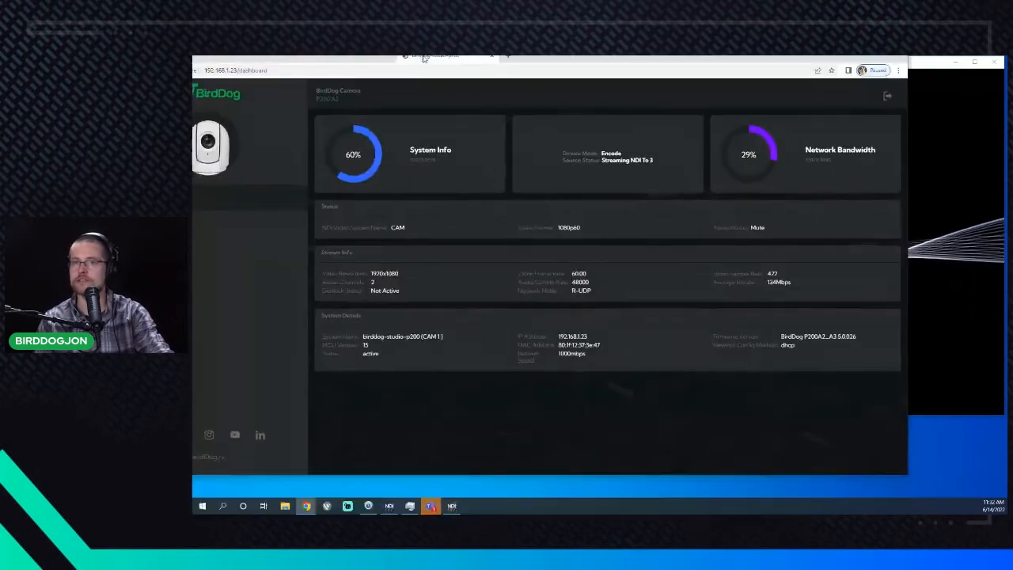
# - Maximize the BirdDog web UI and go to AV Setup > Network to view discovery server 192.168.2.100
pyautogui.doubleClick(475, 63)
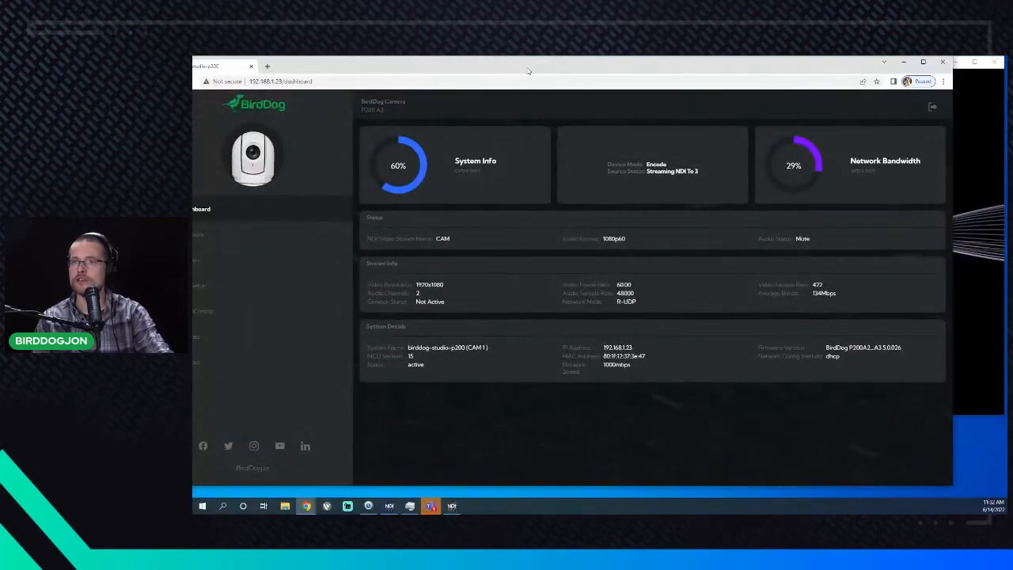
pyautogui.click(324, 291)
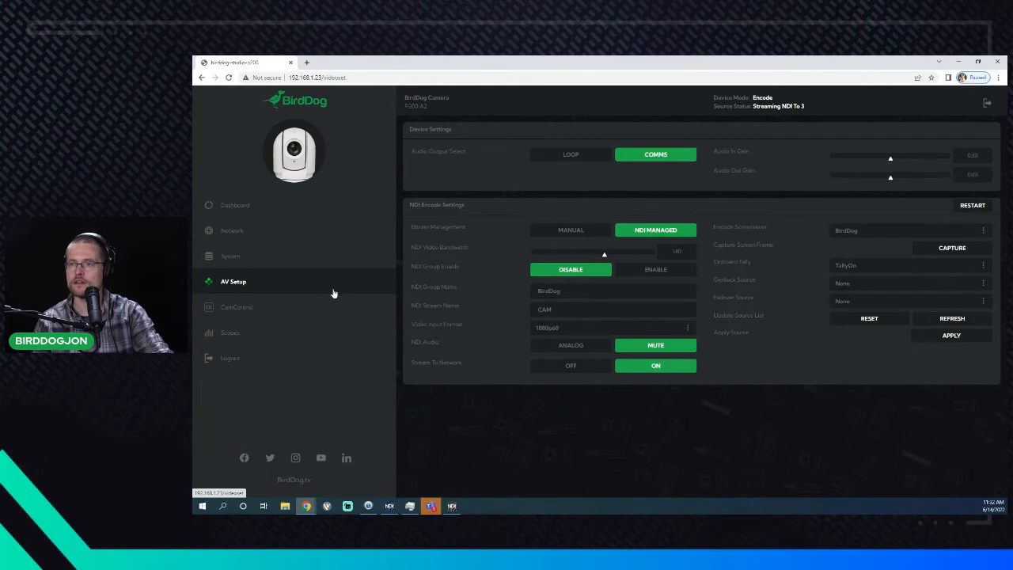
pyautogui.click(308, 240)
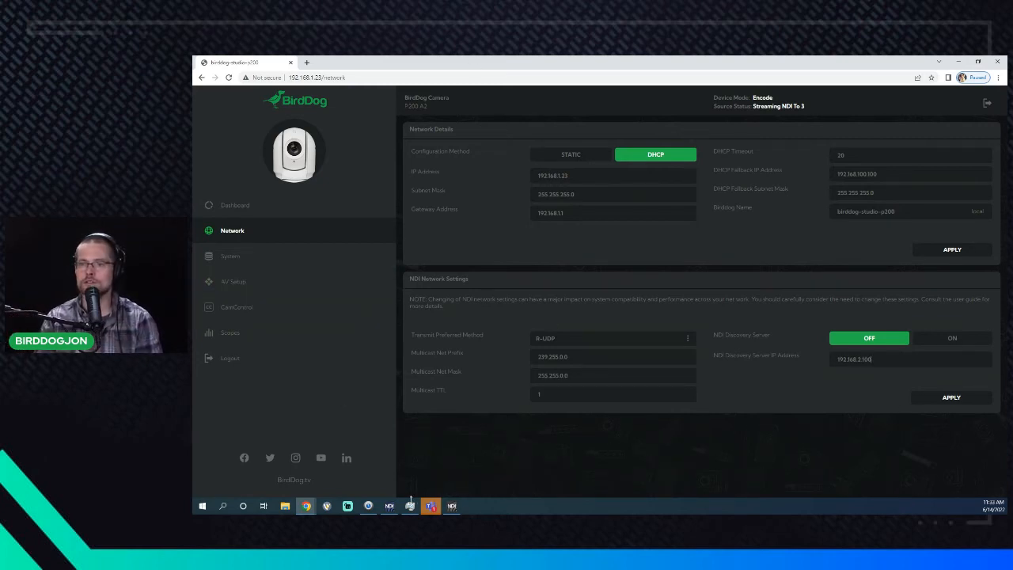
# - Bring Studio Monitor forward and select the BIRDDOG-STUDIO-P100 Auburn Rd source
pyautogui.click(389, 505)
pyautogui.rightClick(476, 302)
pyautogui.rightClick(462, 261)
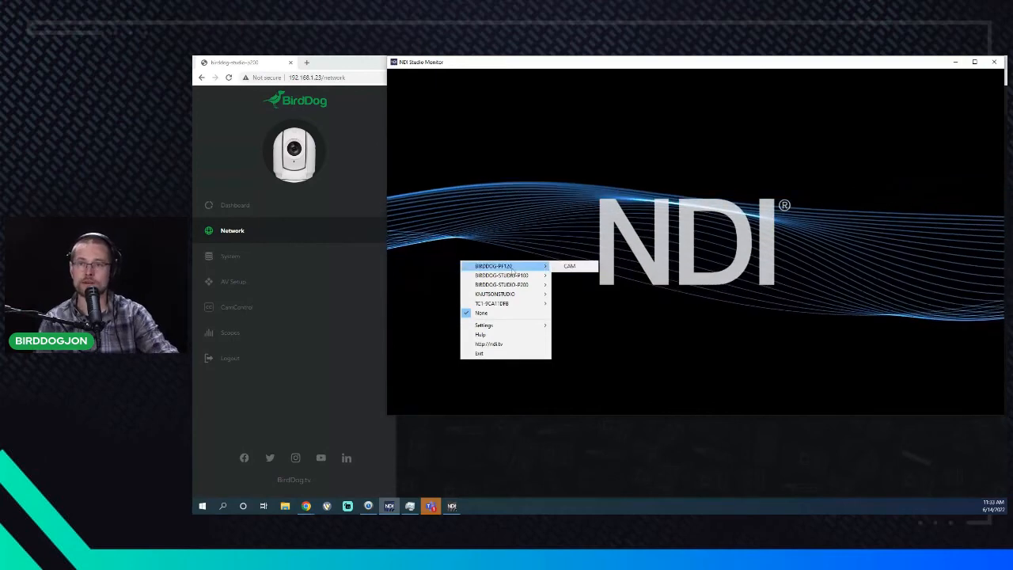
pyautogui.moveTo(520, 275)
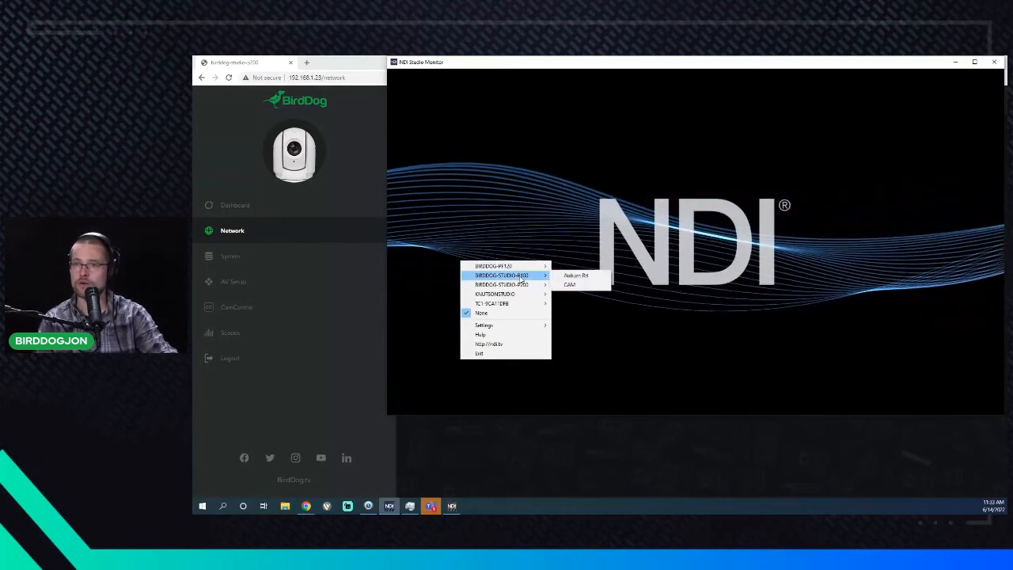
pyautogui.click(575, 275)
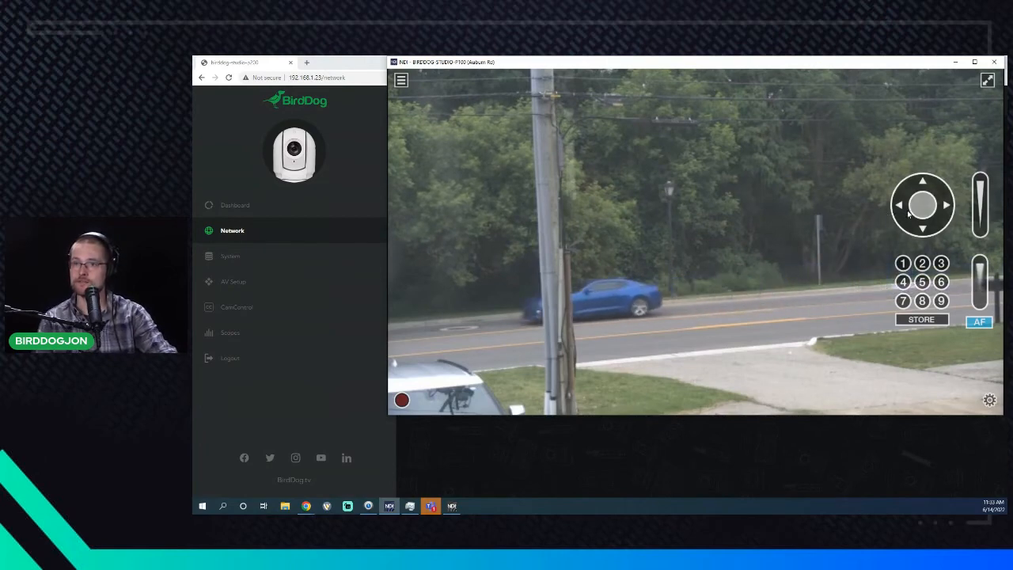
# - Pan the P100 left, then right and down onto the parked blue pickup, and bring up the NDI source list
pyautogui.click(908, 213)
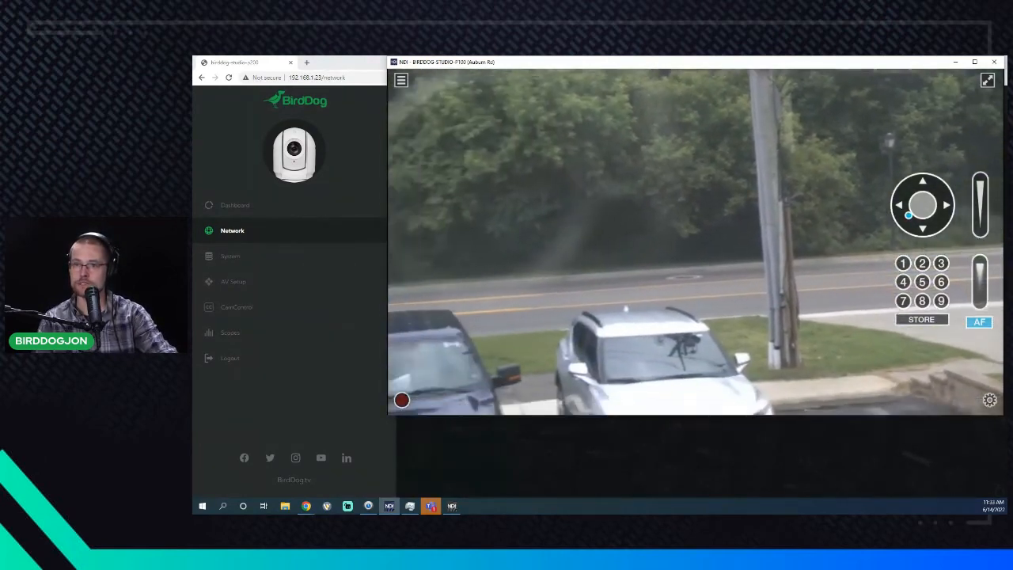
pyautogui.moveTo(909, 215); pyautogui.dragTo(873, 227)
pyautogui.moveTo(923, 207); pyautogui.dragTo(925, 215)
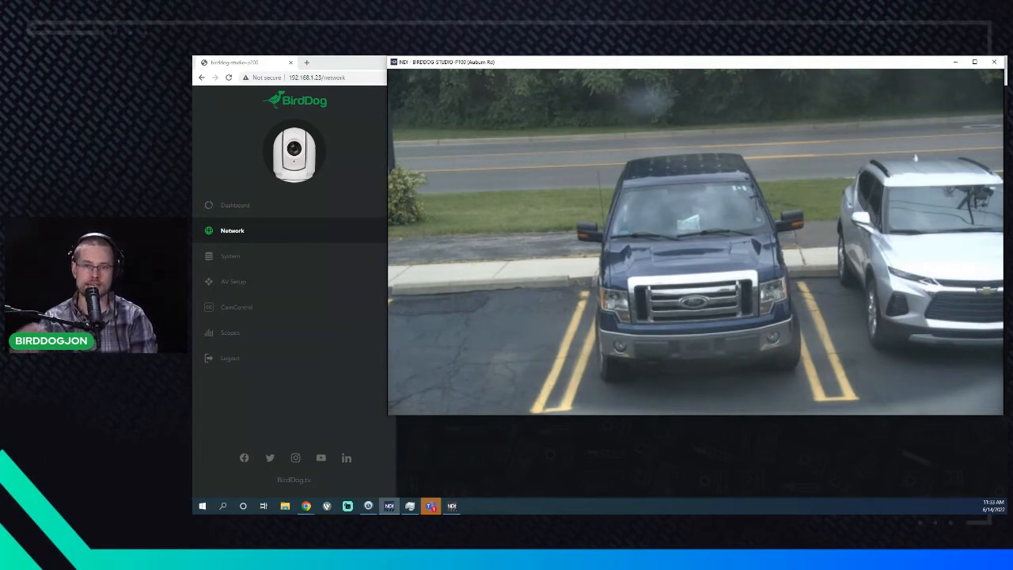
pyautogui.moveTo(909, 301)
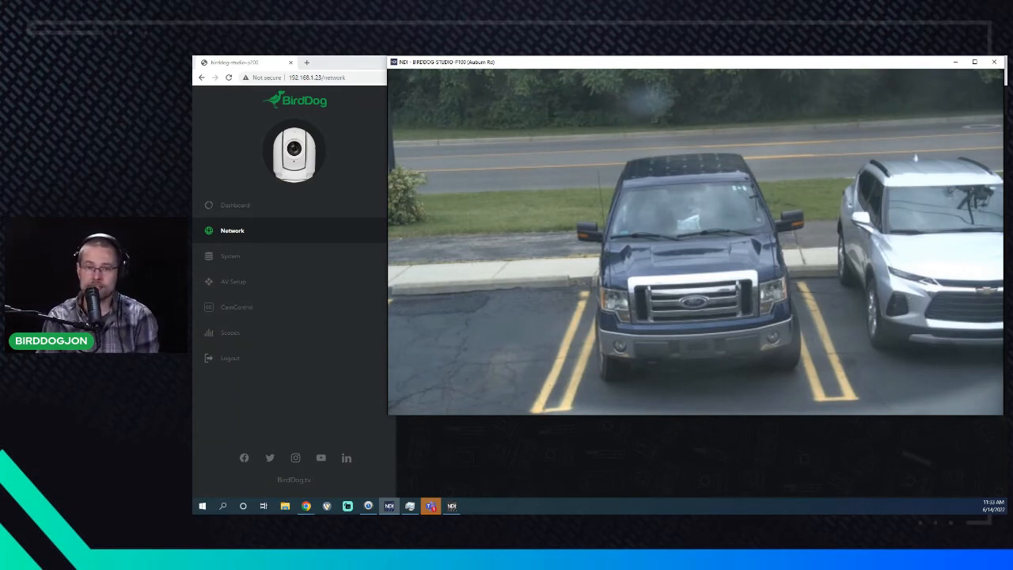
pyautogui.moveTo(698, 205)
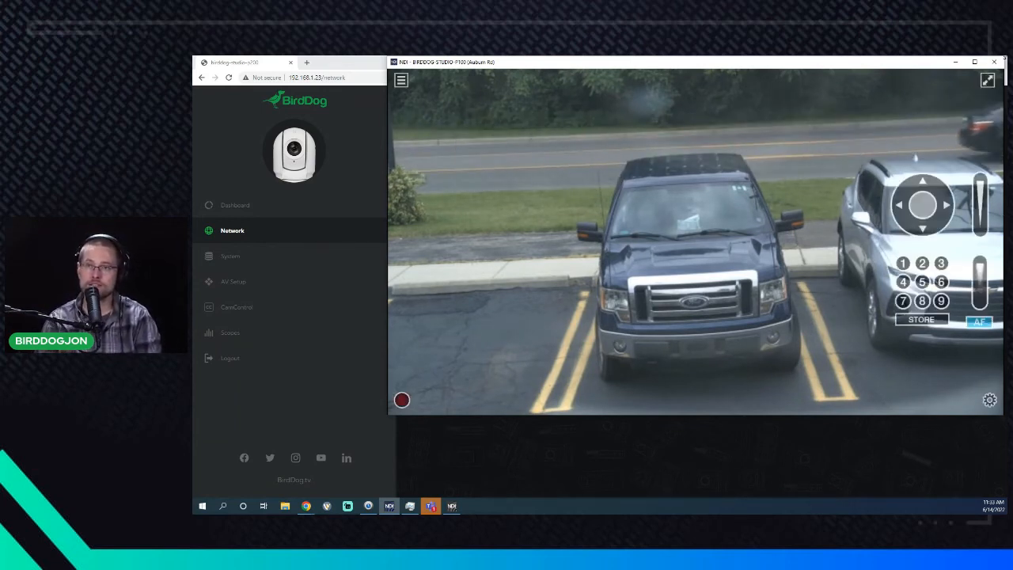
pyautogui.rightClick(551, 236)
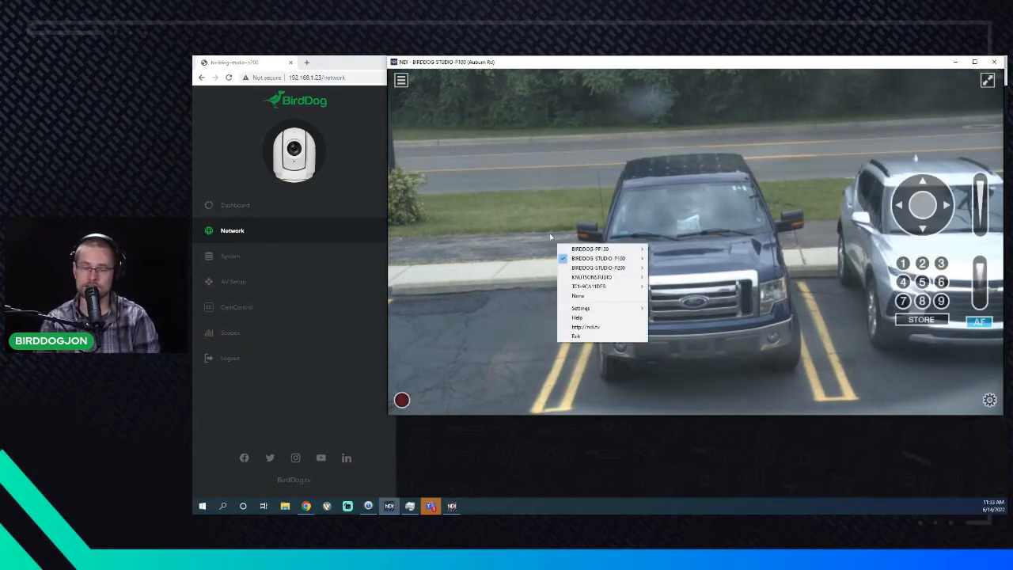
pyautogui.moveTo(566, 252)
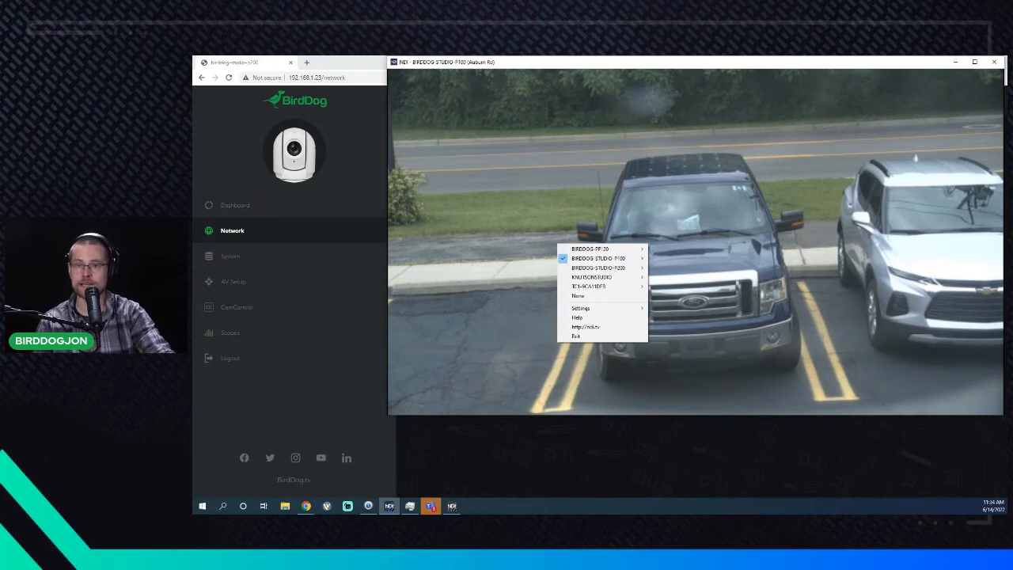
# - Move Access Manager over the video, enable Discovery Servers at 192.168.1.12, and save
pyautogui.click(451, 505)
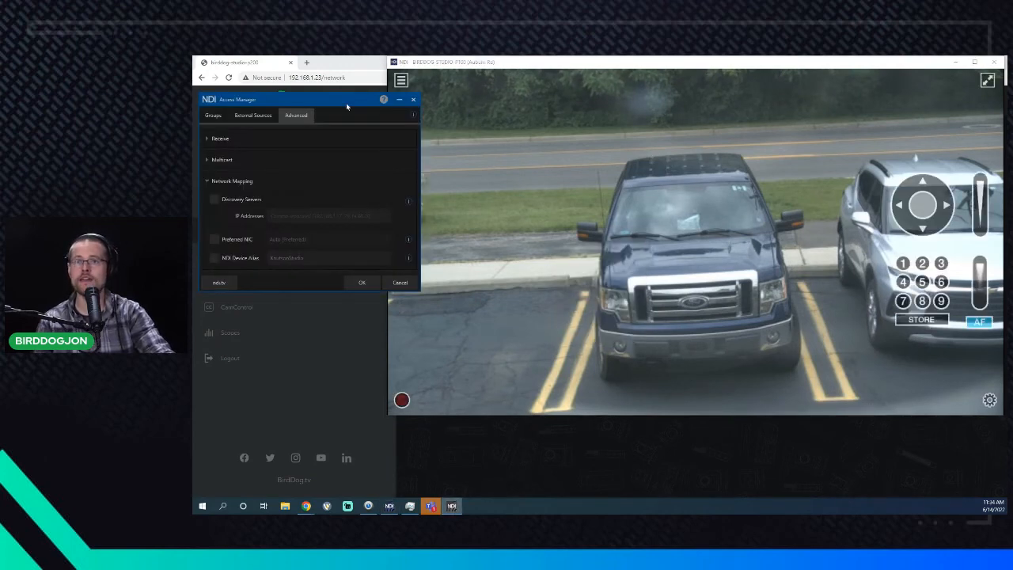
pyautogui.moveTo(340, 97); pyautogui.dragTo(595, 200)
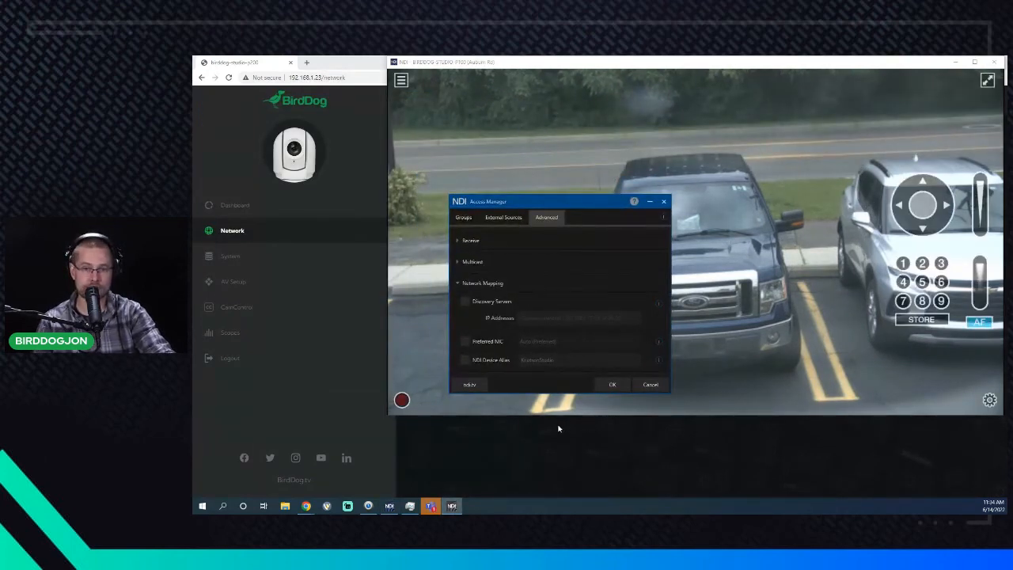
pyautogui.click(466, 301)
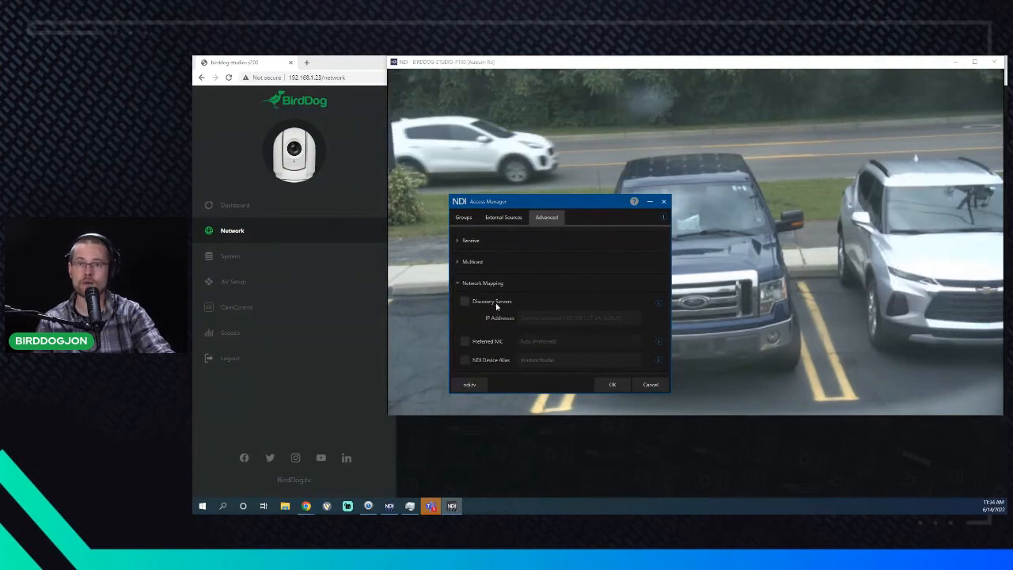
pyautogui.click(542, 316)
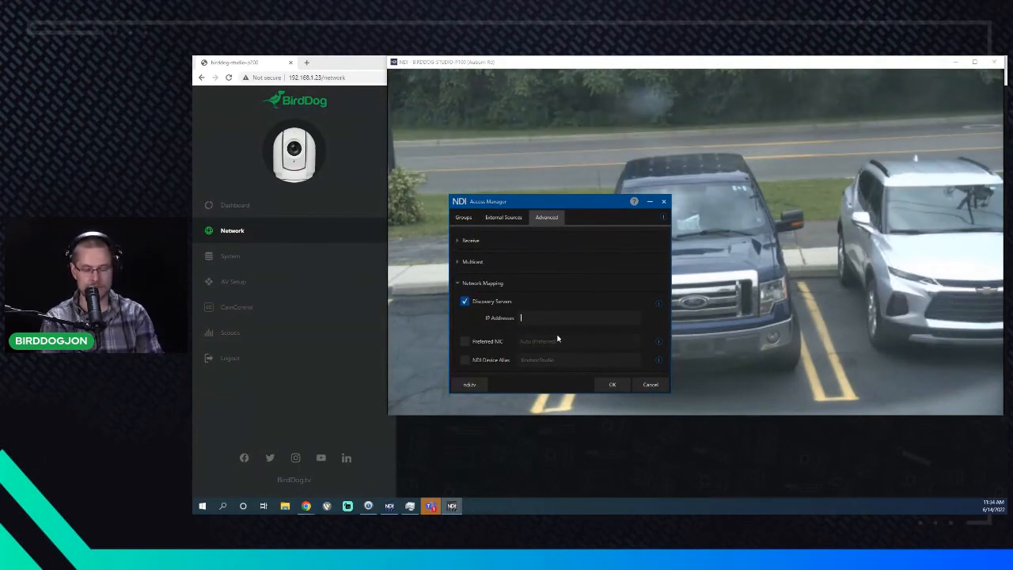
pyautogui.write('192.168.1.12')
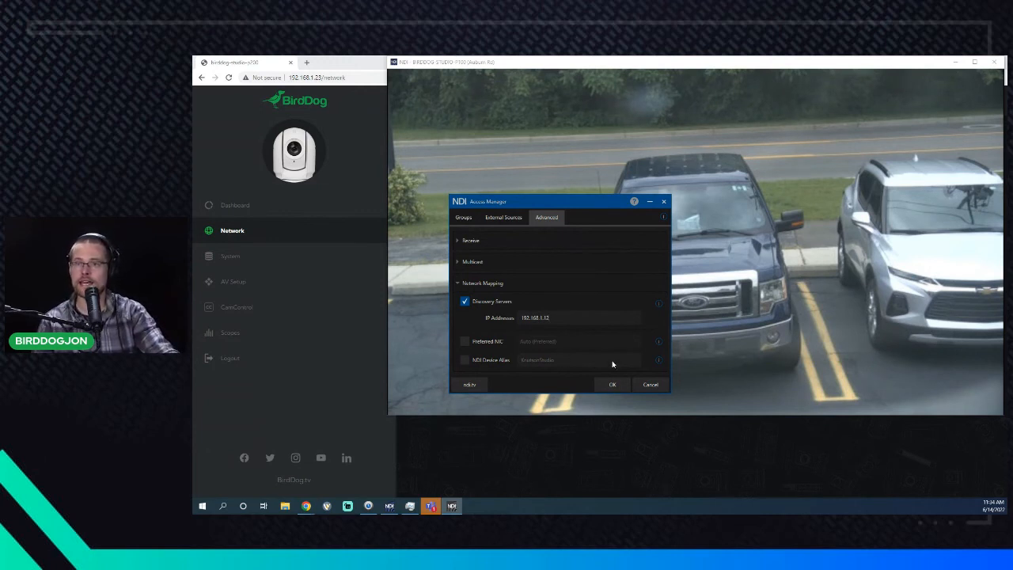
pyautogui.click(612, 385)
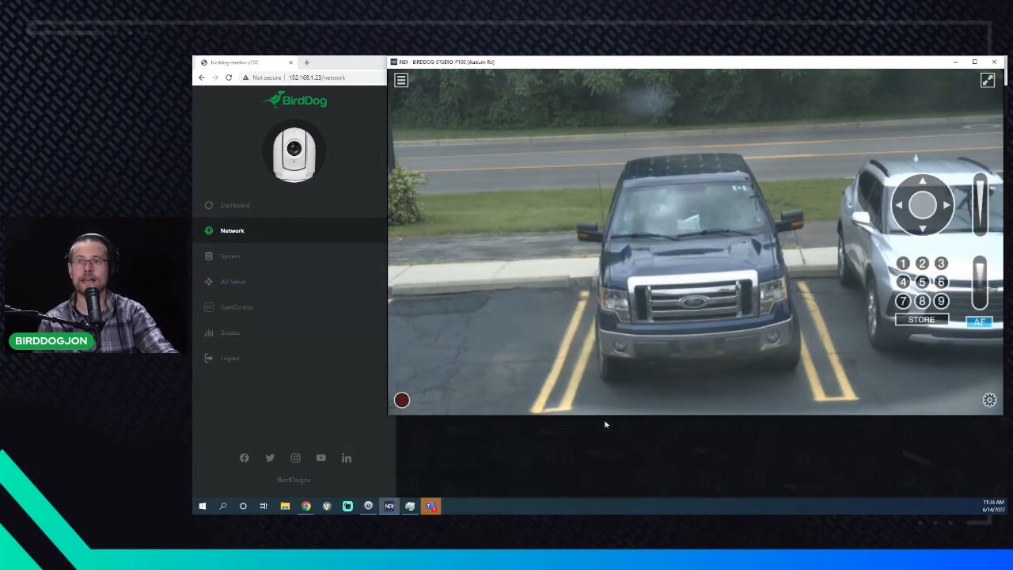
# - Repeatedly reopen the NDI source list over the P100 feed, then return to the camera's Network settings page
pyautogui.rightClick(546, 399)
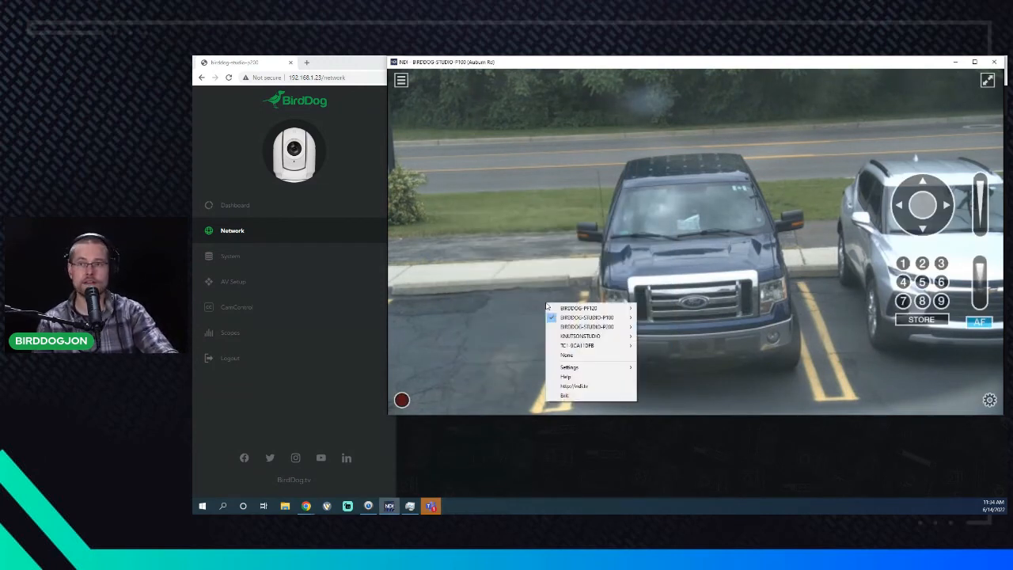
pyautogui.click(500, 223)
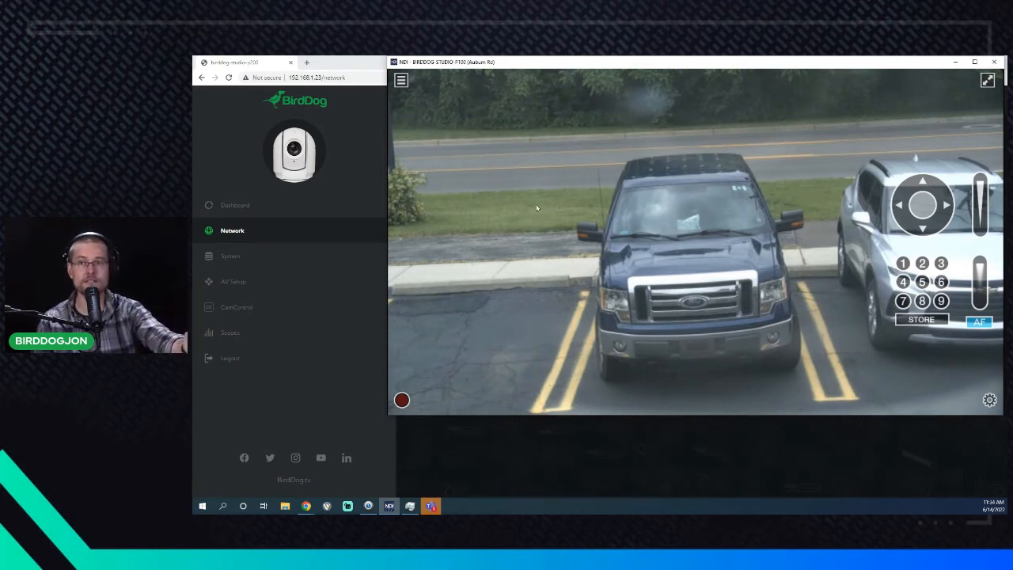
pyautogui.rightClick(531, 205)
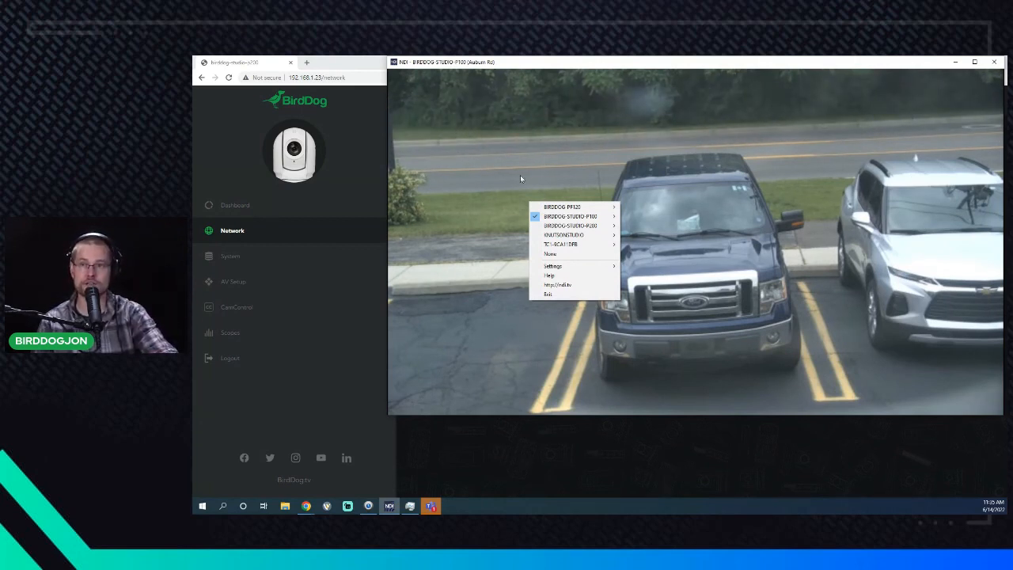
pyautogui.rightClick(508, 216)
pyautogui.moveTo(541, 223)
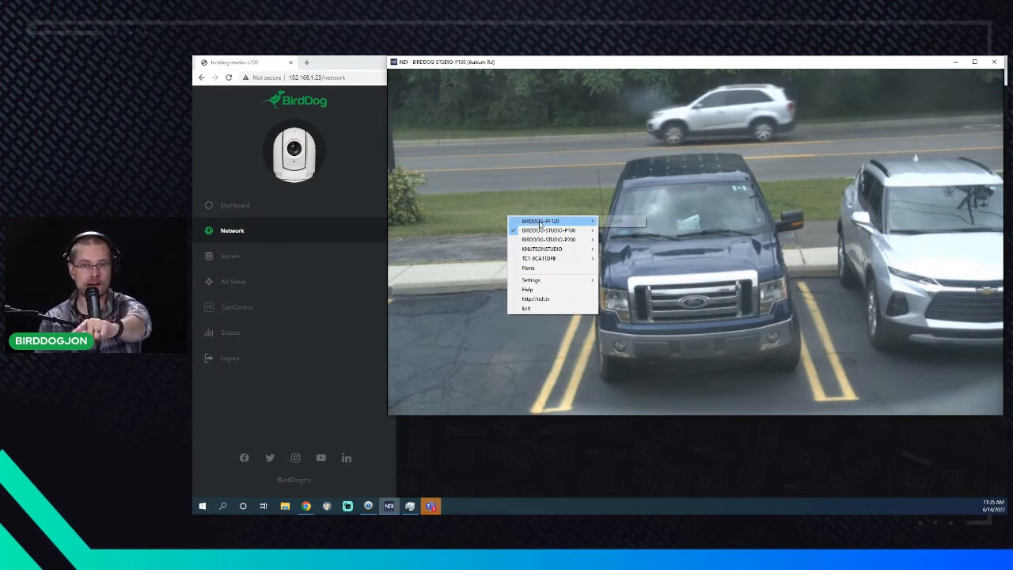
pyautogui.rightClick(473, 302)
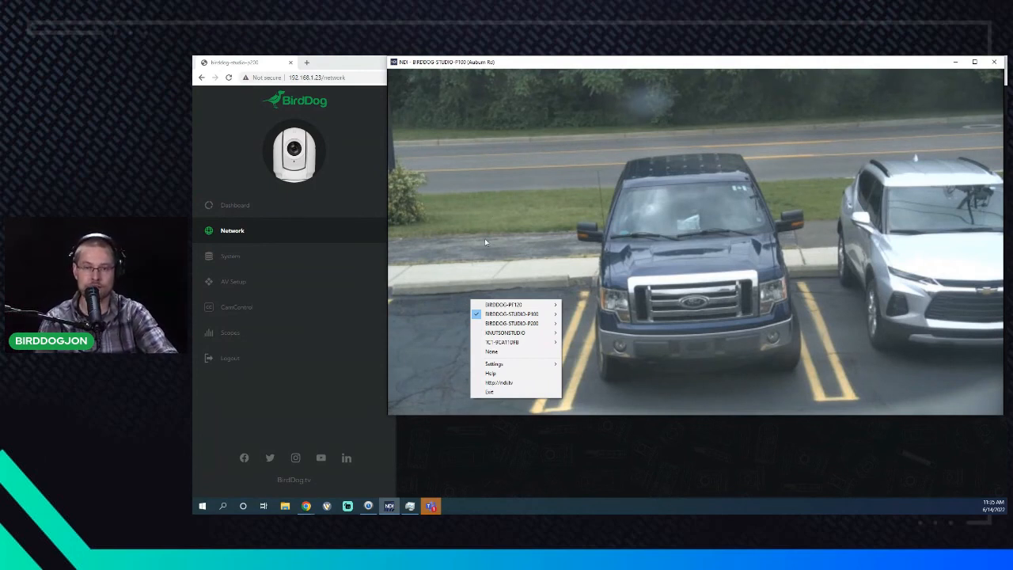
pyautogui.rightClick(463, 230)
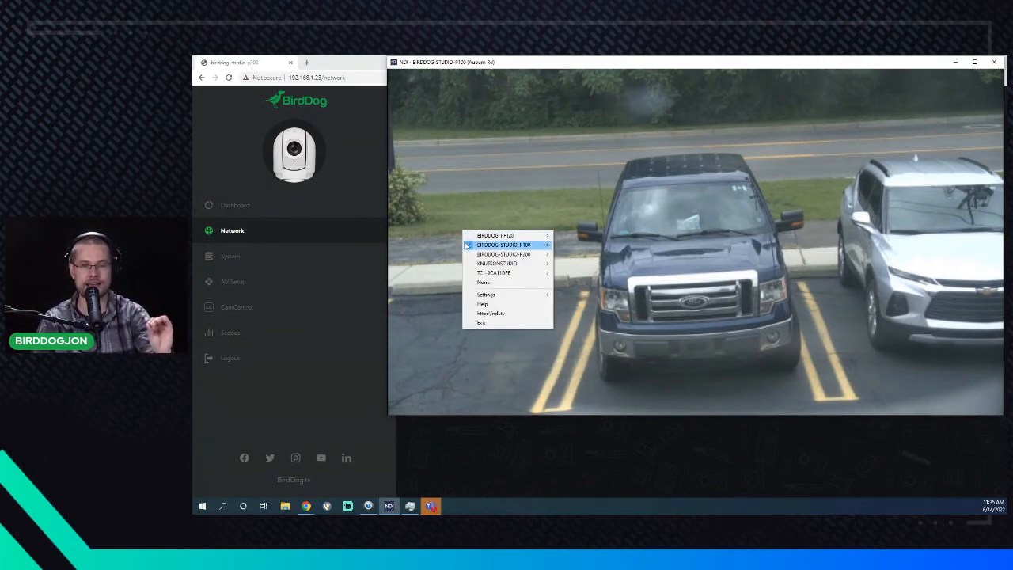
pyautogui.moveTo(472, 250)
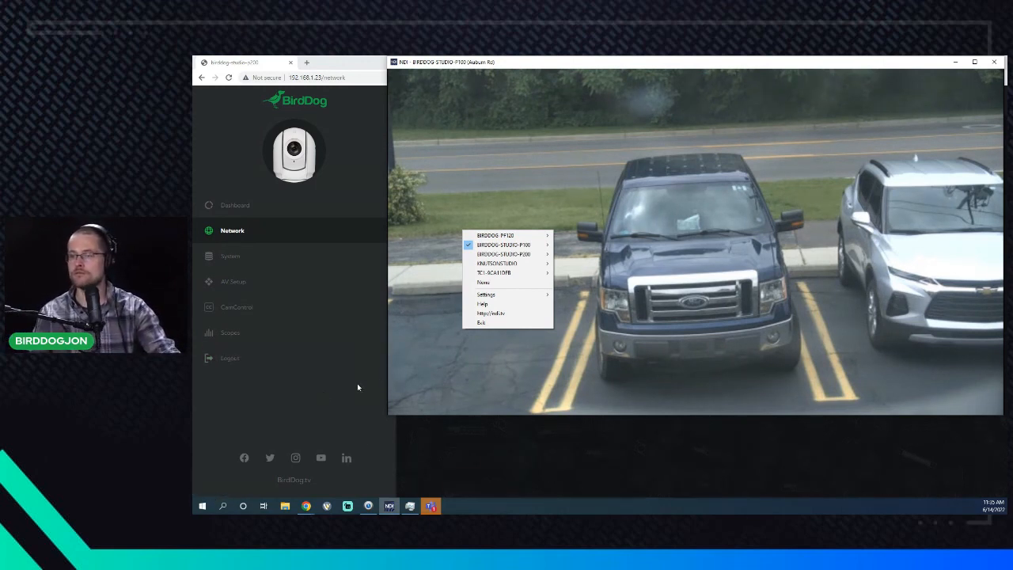
pyautogui.click(285, 407)
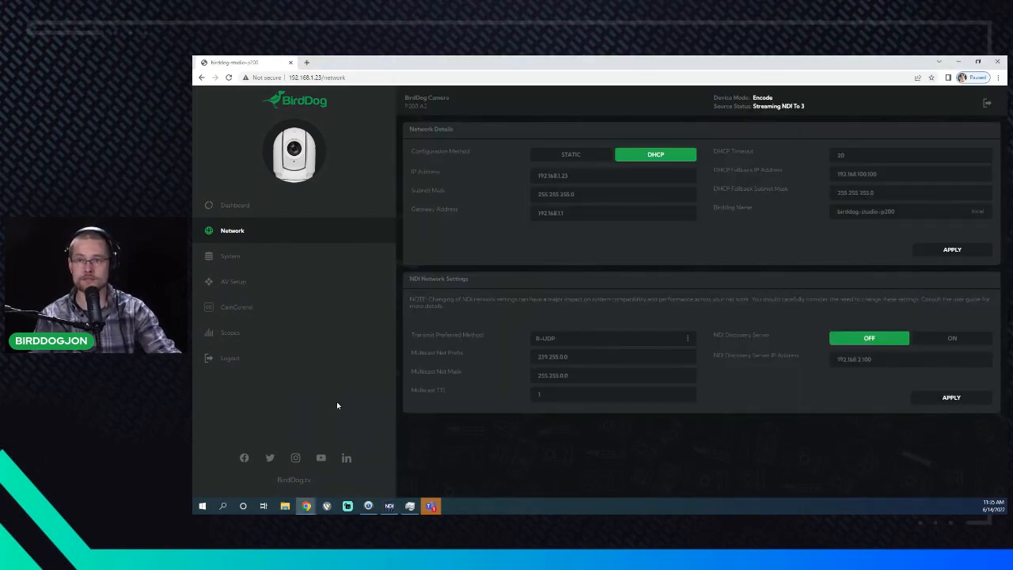